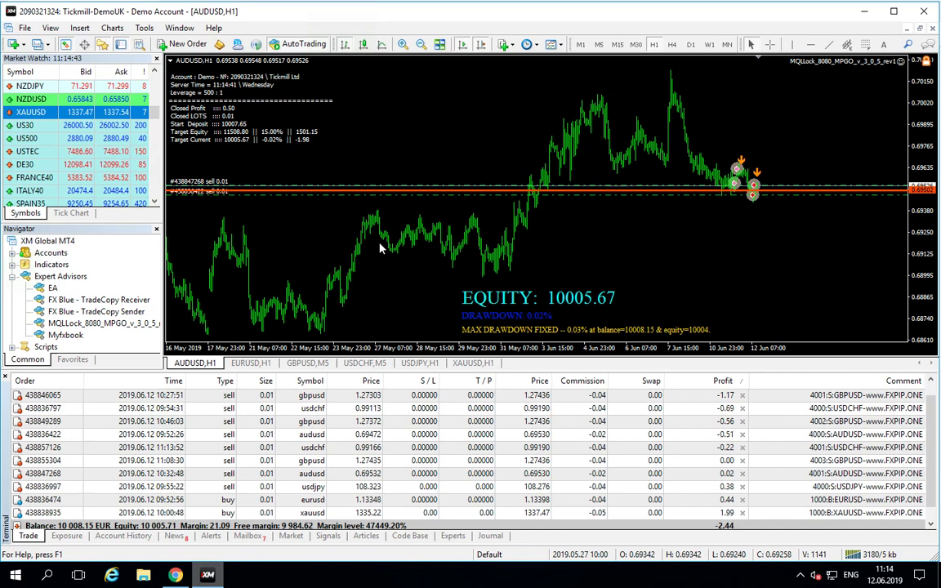
Check the MetaTrader process in Task Manager, then return to the chart
right_click(469, 578)
left_click(490, 506)
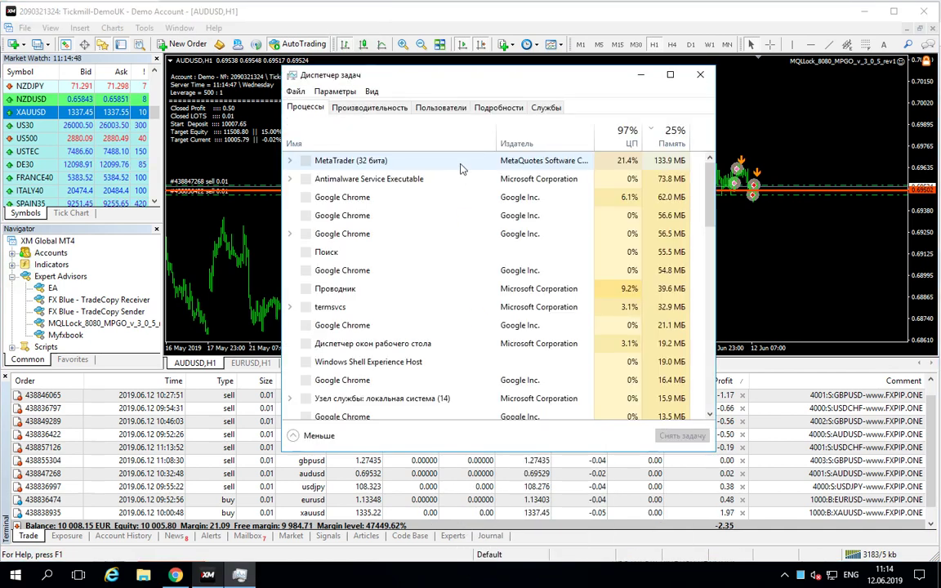
left_click(374, 163)
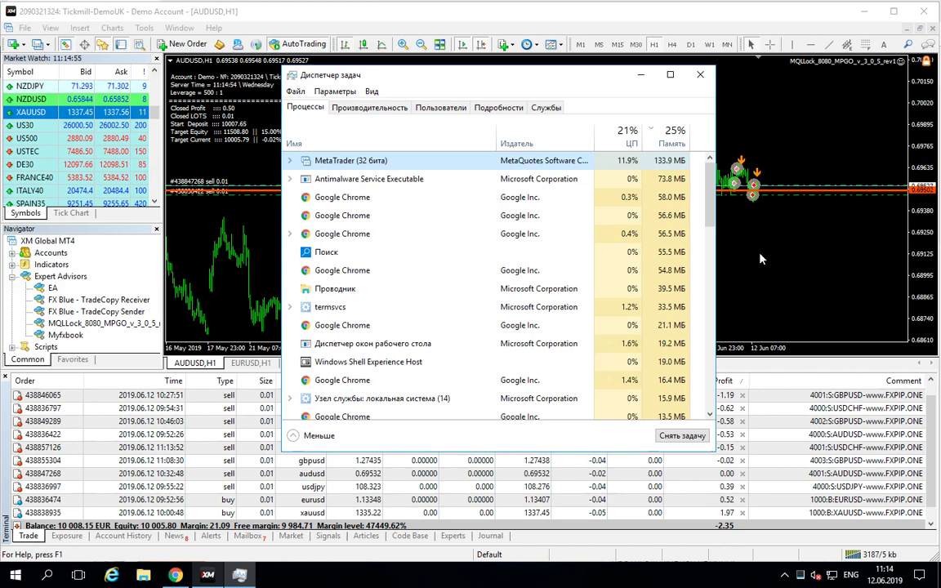
left_click(457, 269)
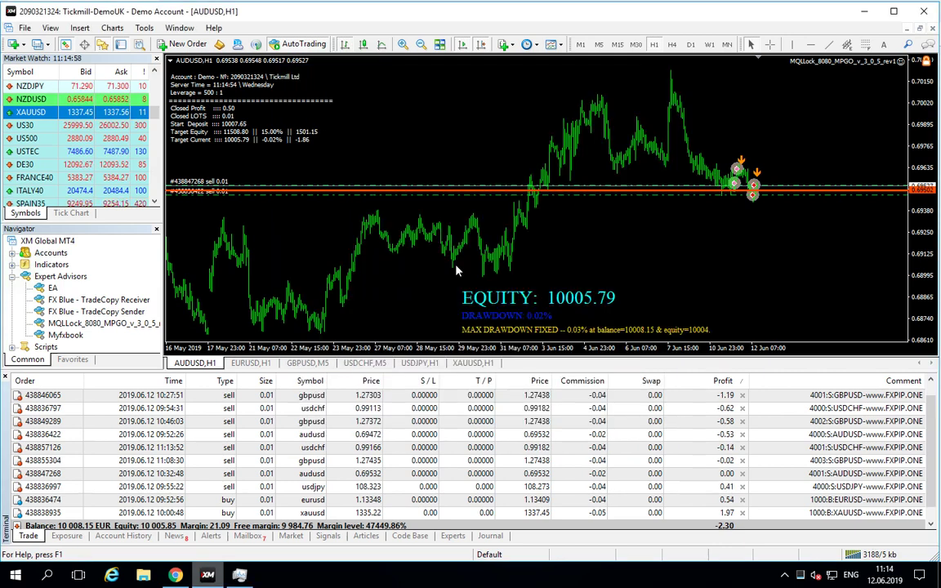
Show the AUDUSD MQLLock inputs with PairsForTrading selected, then view FXSSI sentiment in the browser
right_click(417, 84)
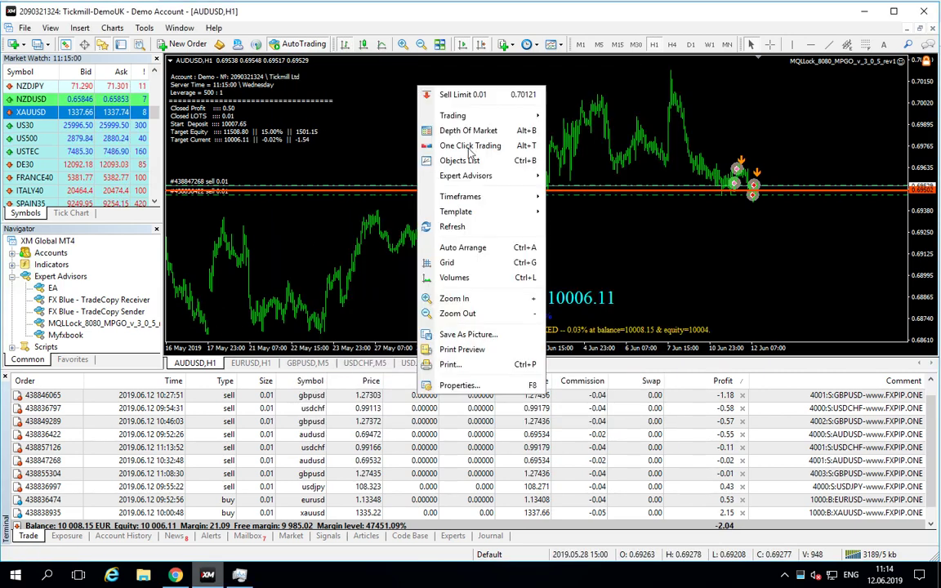
left_click(539, 172)
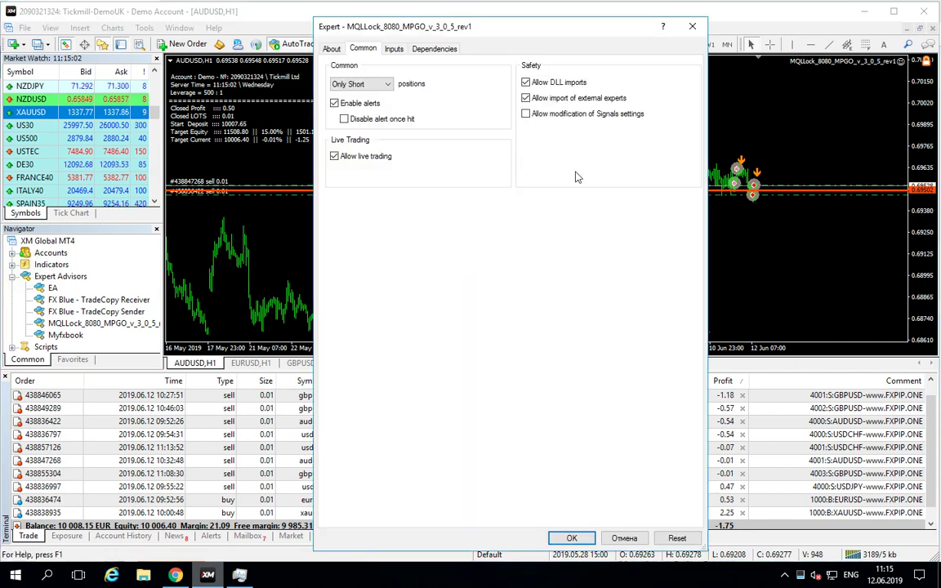
left_click(393, 49)
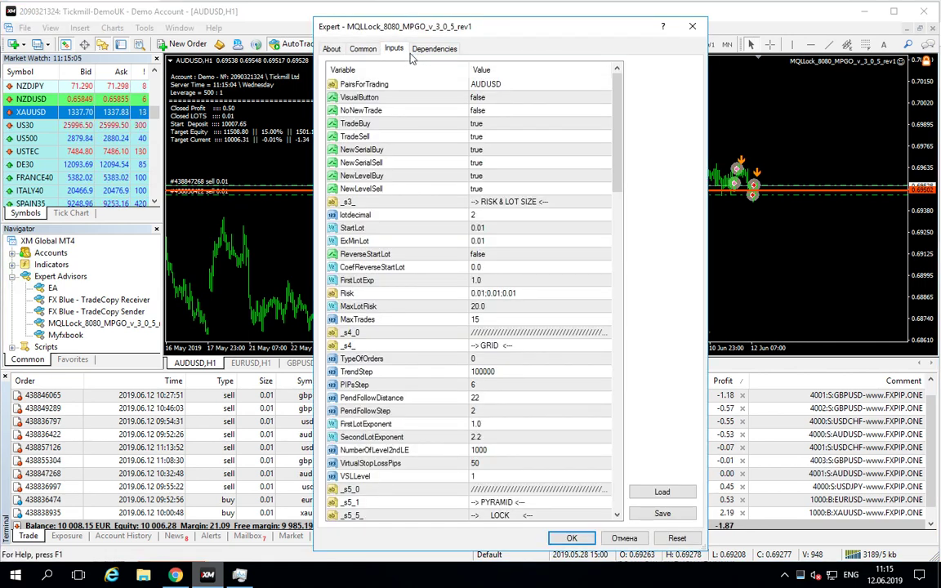
left_click(445, 84)
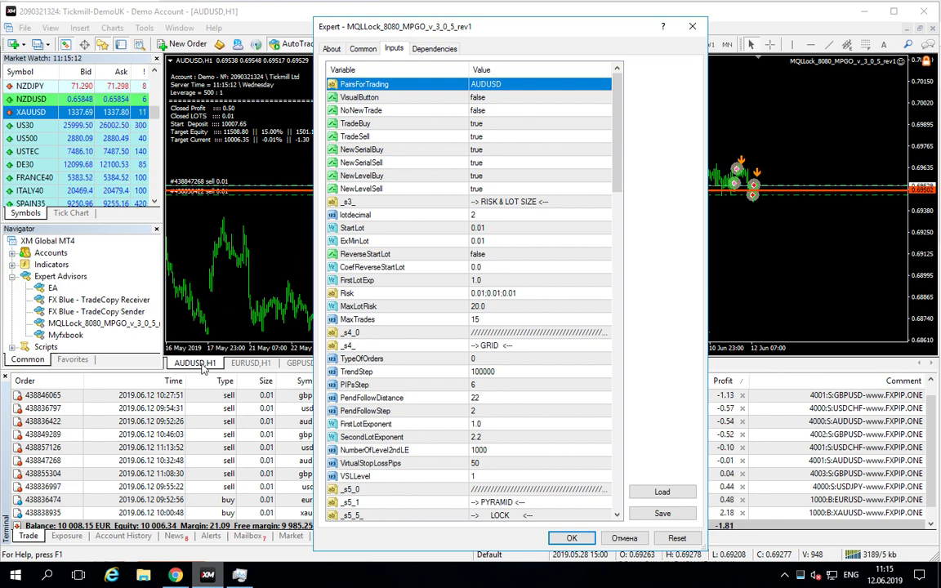
left_click(175, 575)
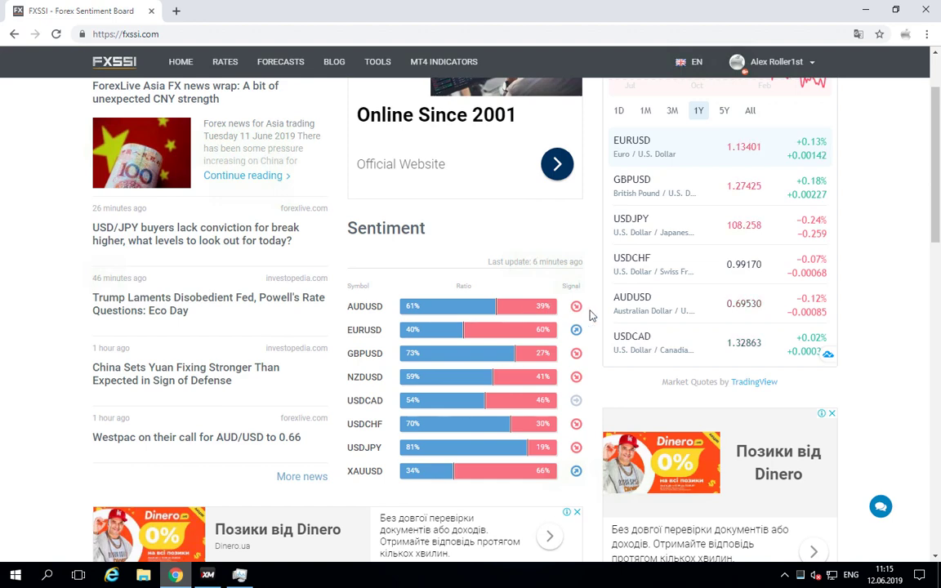
left_click(208, 575)
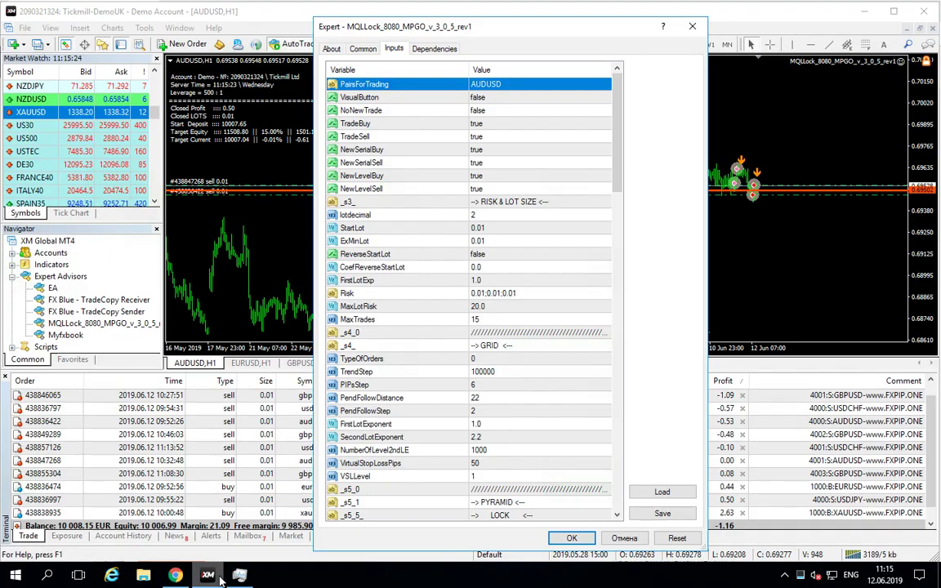
left_click(363, 48)
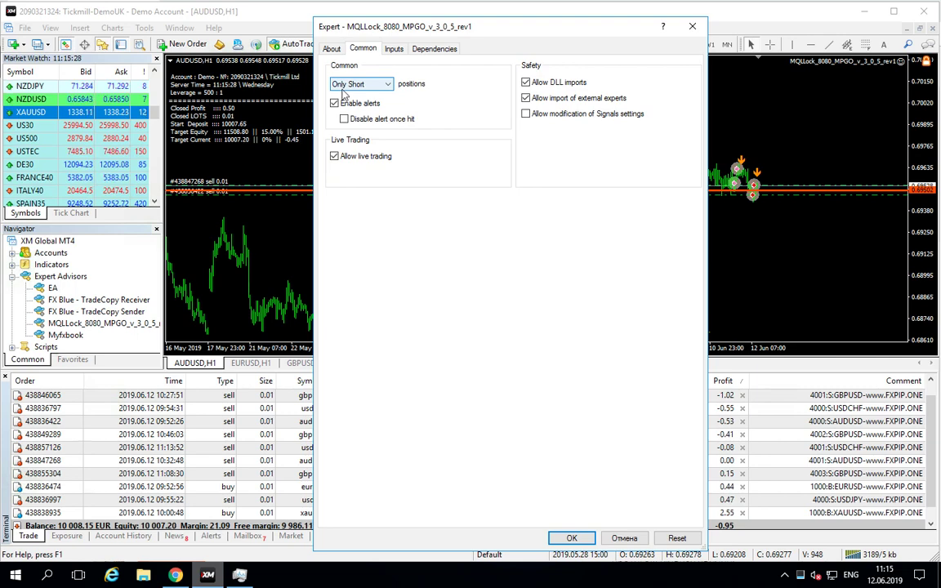
left_click(394, 48)
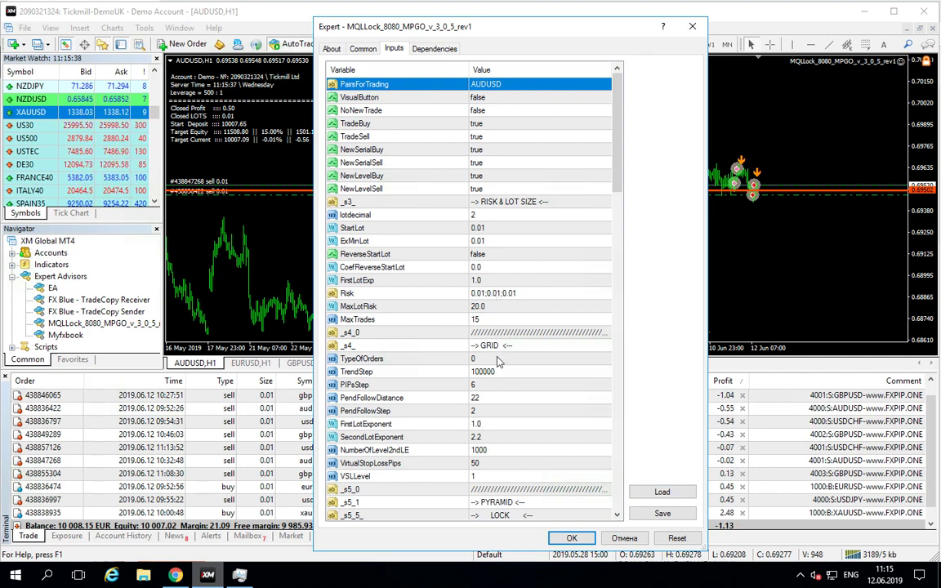
left_click(500, 280)
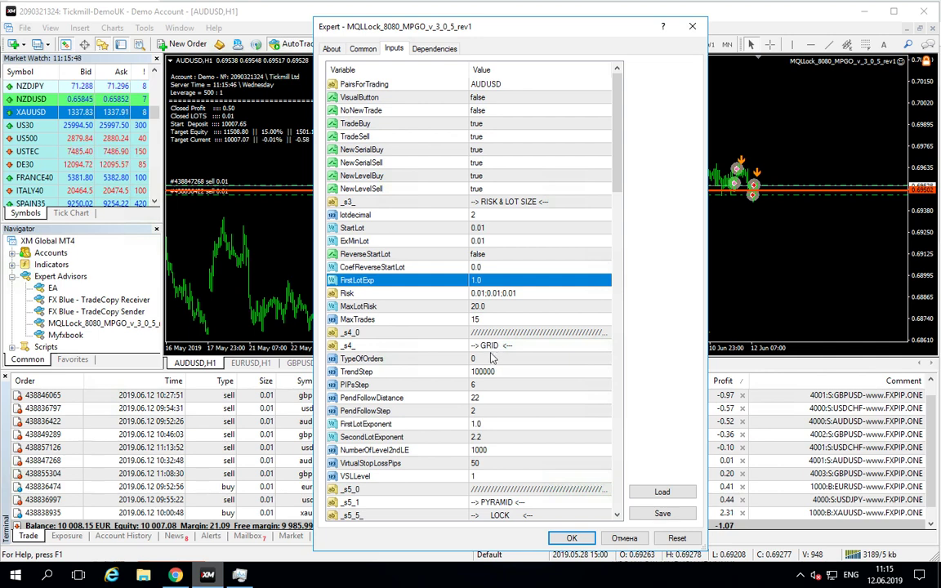
left_click(488, 424)
left_click(482, 437)
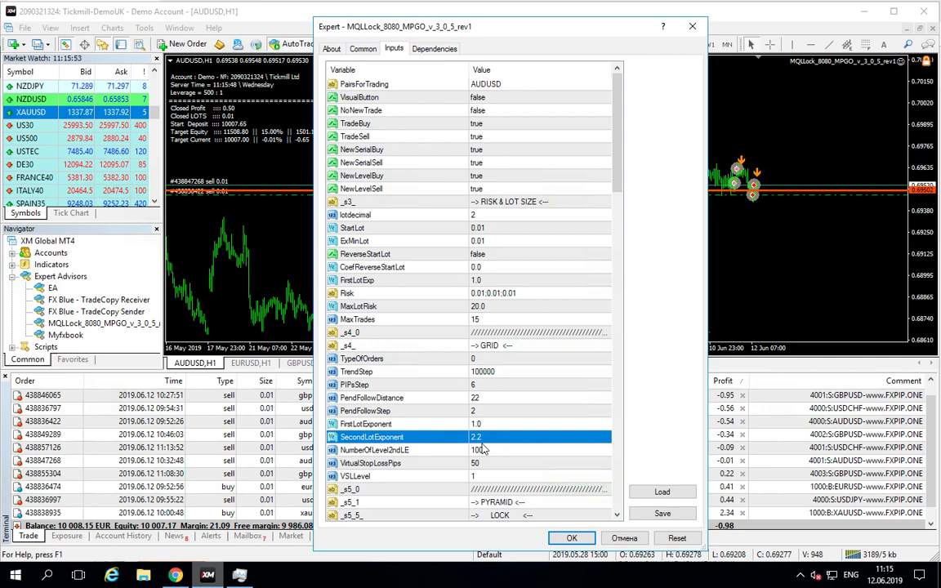
left_click(485, 450)
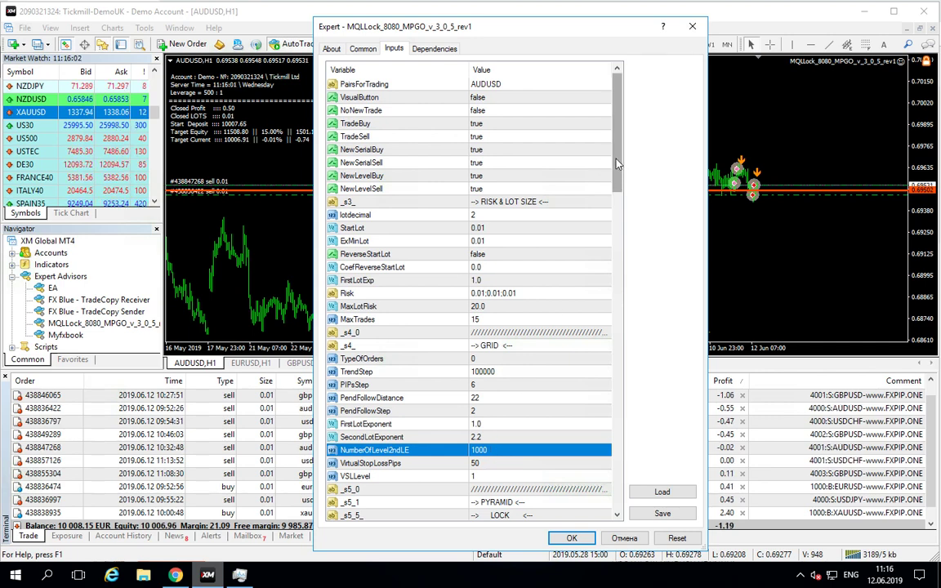
scroll(614, 167, "down", 3)
left_click_drag(616, 175, 620, 229)
Change the LevelSatrtLastTP input to 1, after checking TypeOfOrders and LastTPPips
left_click(545, 244)
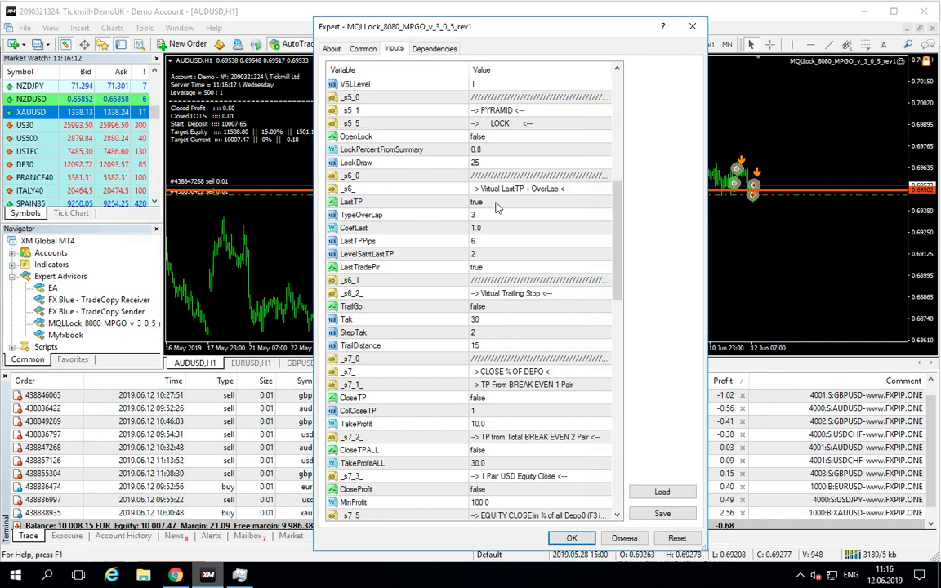
left_click(448, 241)
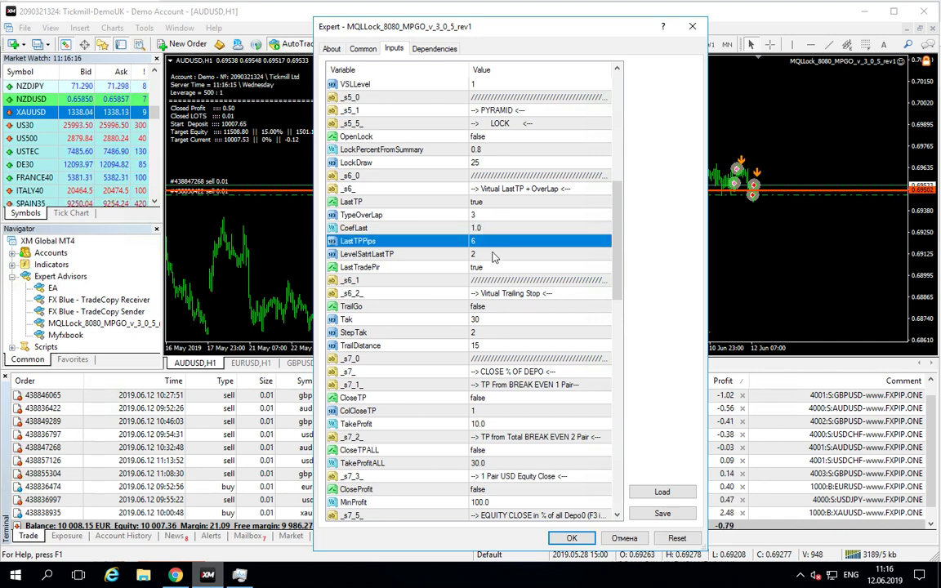
double_click(490, 254)
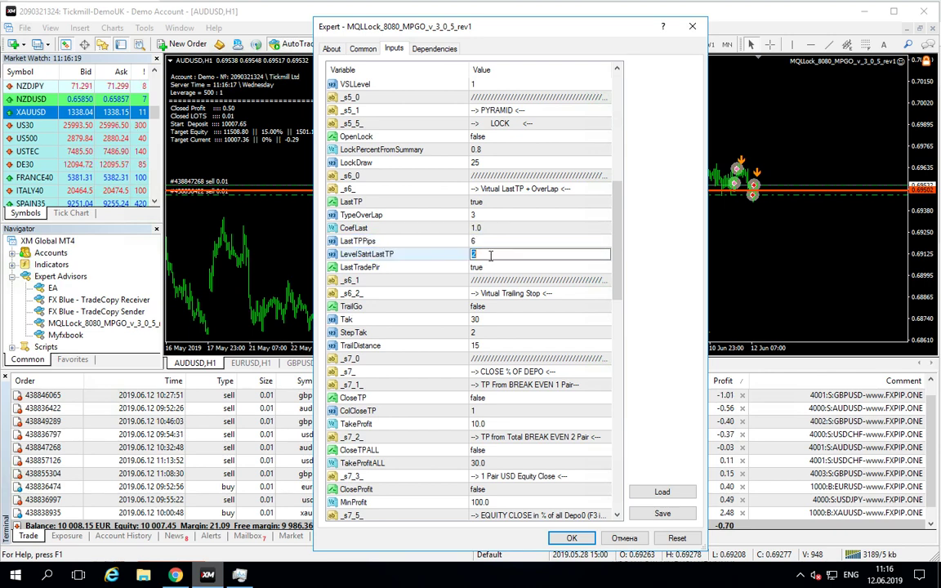
type("1")
key("Return")
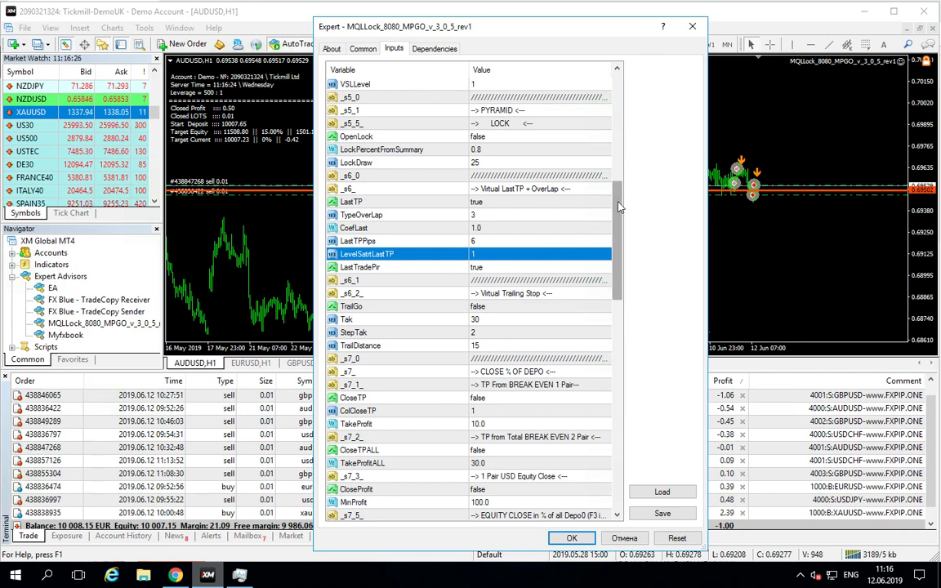
scroll(619, 206, "down", 1)
Review LastTPPips and the indicator signal inputs below FirstGridOrderSignal
left_click(508, 229)
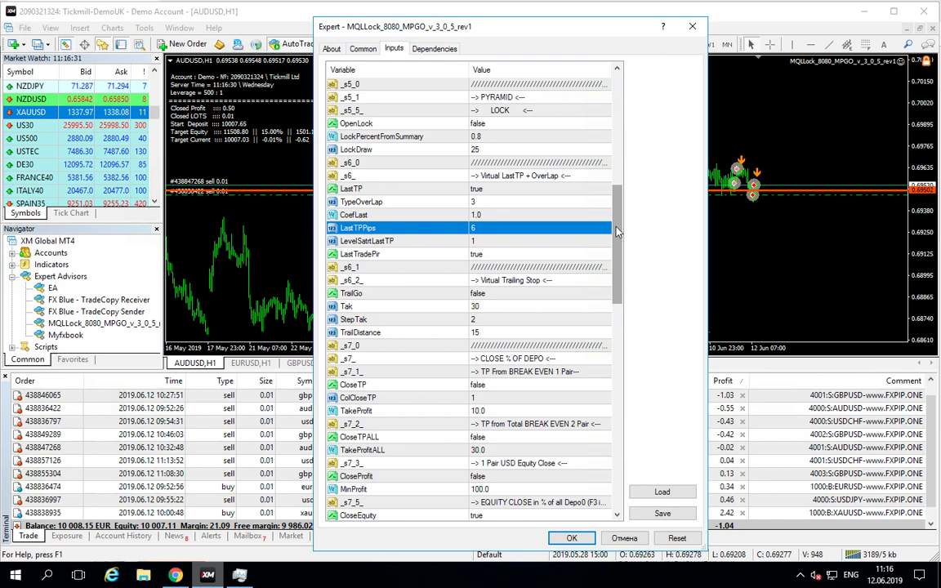
left_click_drag(615, 236, 615, 298)
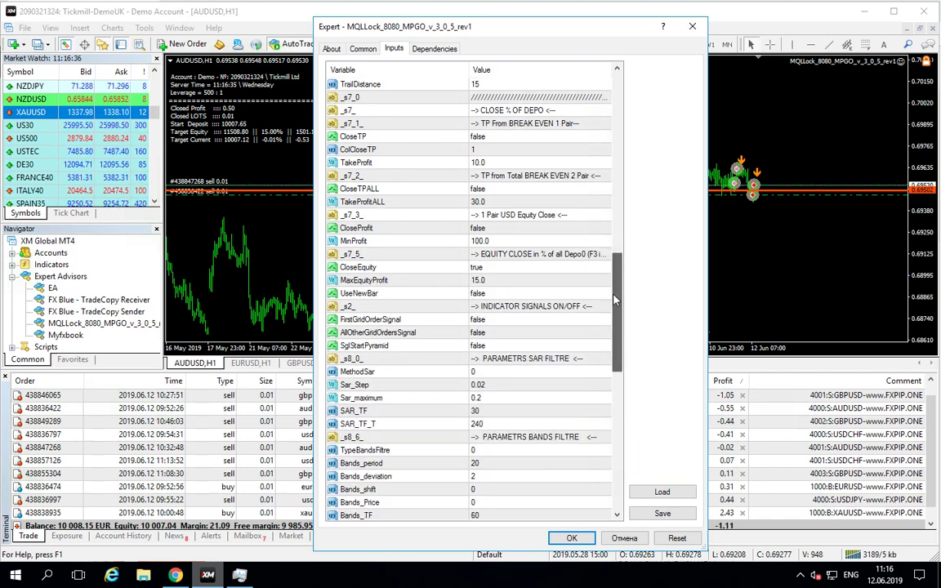
left_click(526, 320)
key("Down")
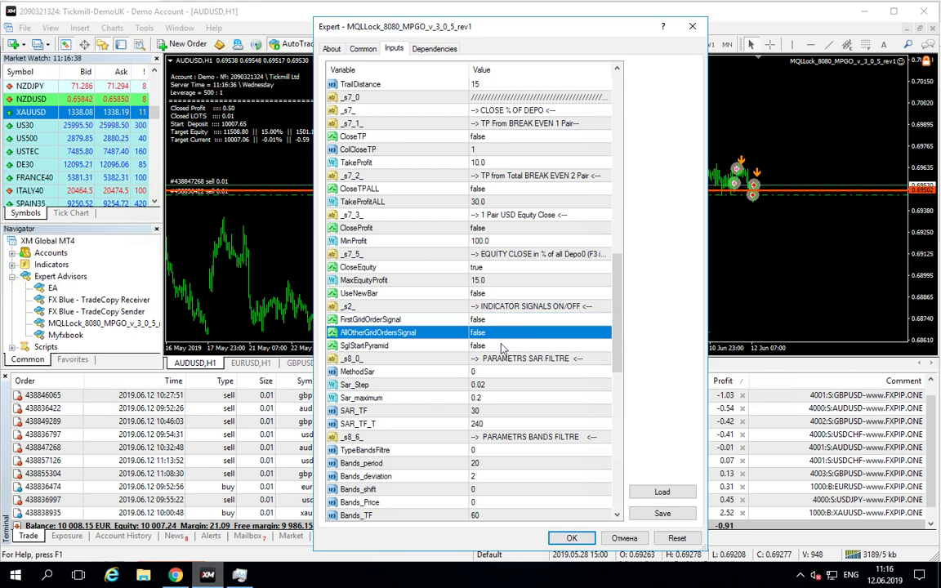
key("Down")
Recheck Common options and the AllOtherGridOrdersSignal and SglStartPyramid inputs, then confirm the MQLLock settings
left_click(363, 48)
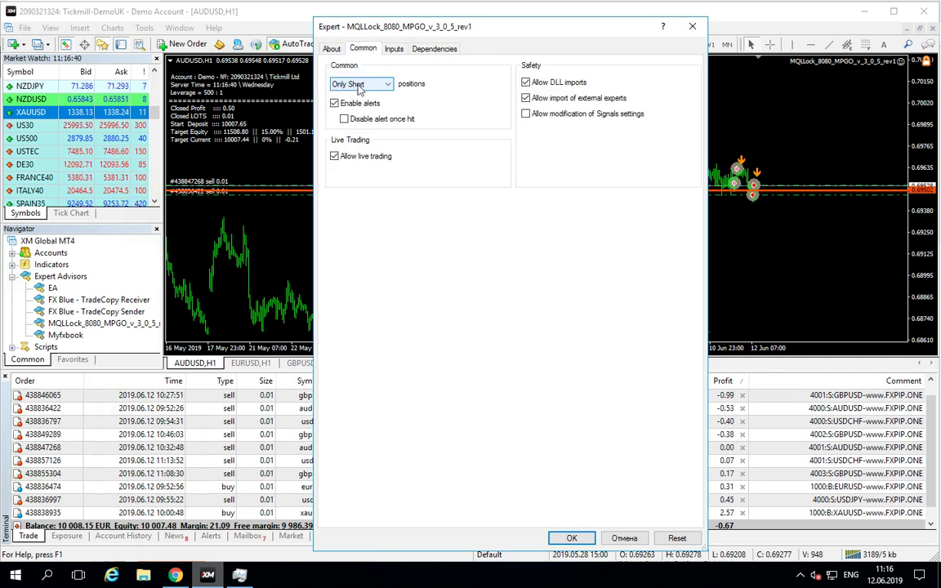
left_click(394, 49)
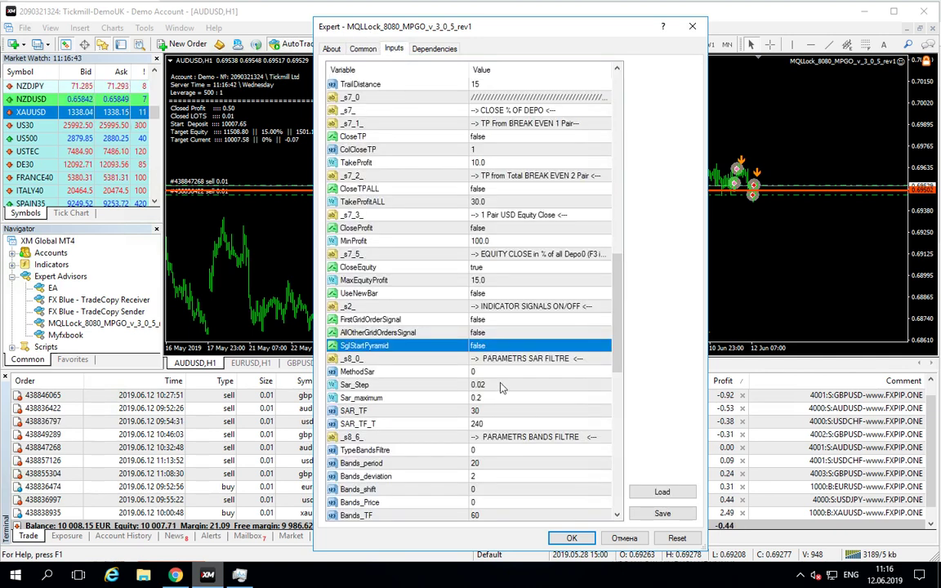
left_click(448, 319)
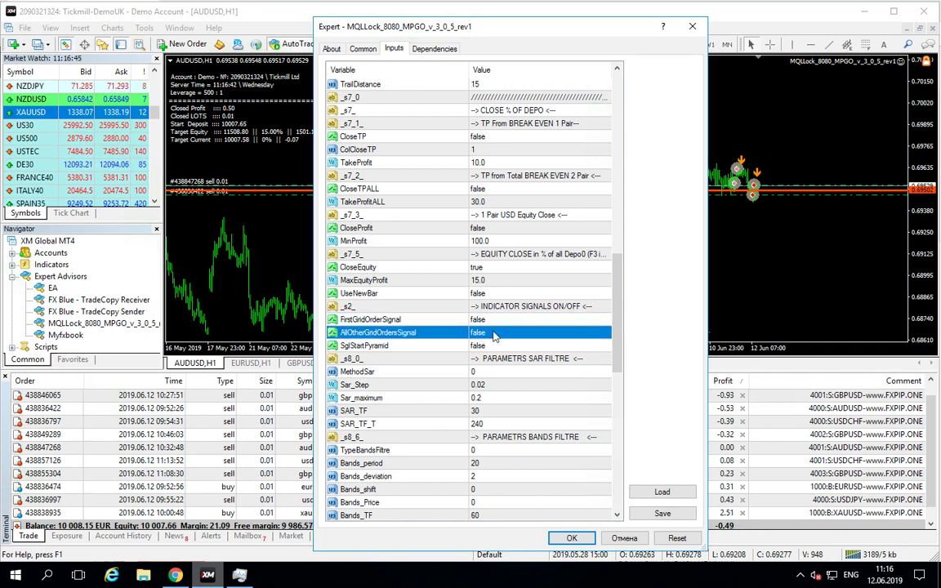
left_click(457, 346)
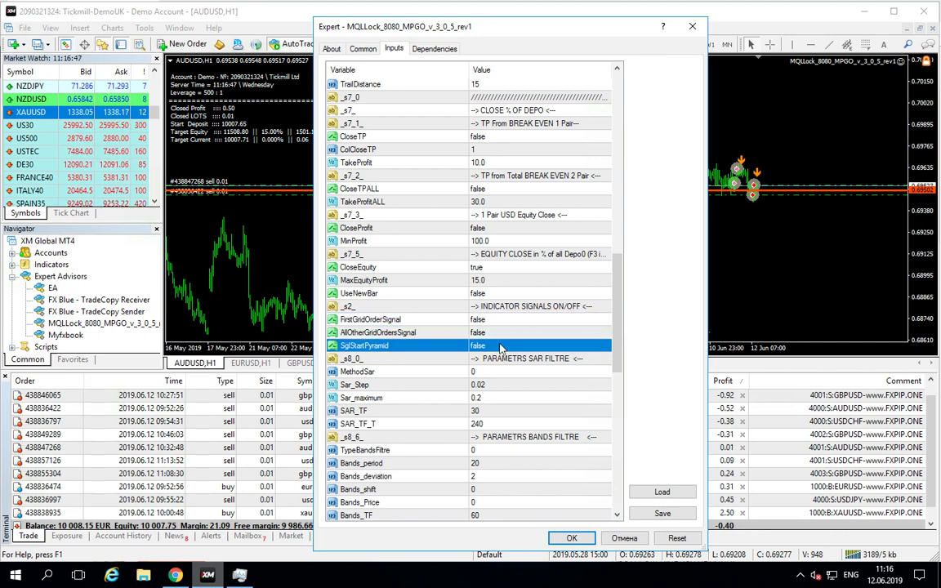
left_click(572, 537)
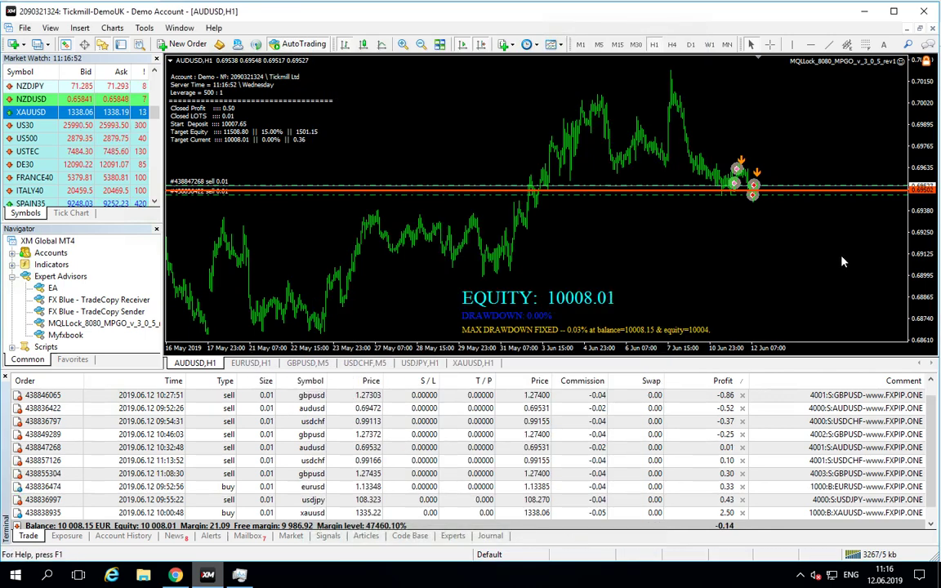
right_click(435, 91)
mouse_move(483, 180)
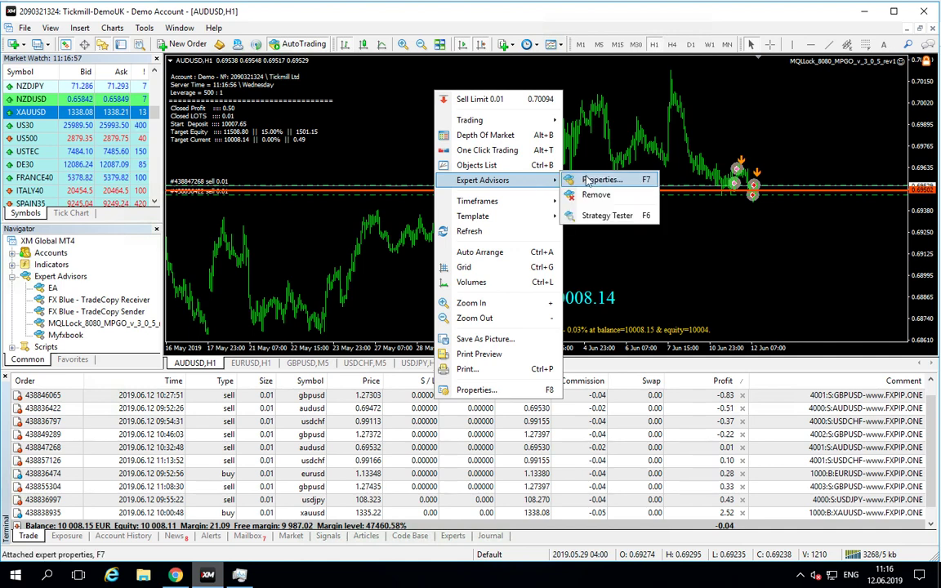
left_click(575, 178)
left_click(500, 97)
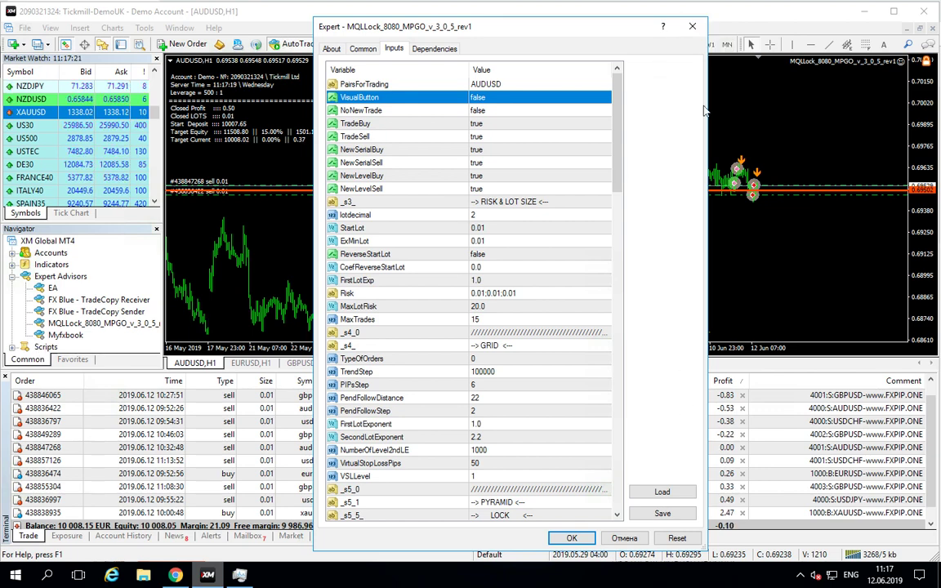
left_click(693, 26)
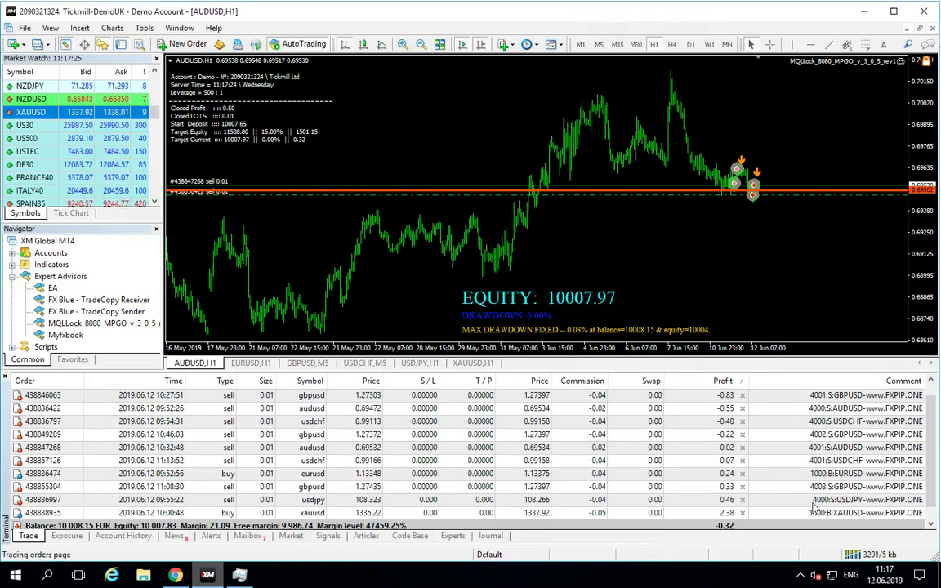
Check the EURUSD and XAUUSD buy orders, switch to EURUSD H1 and glance at FXSSI in Chrome
left_click(819, 474)
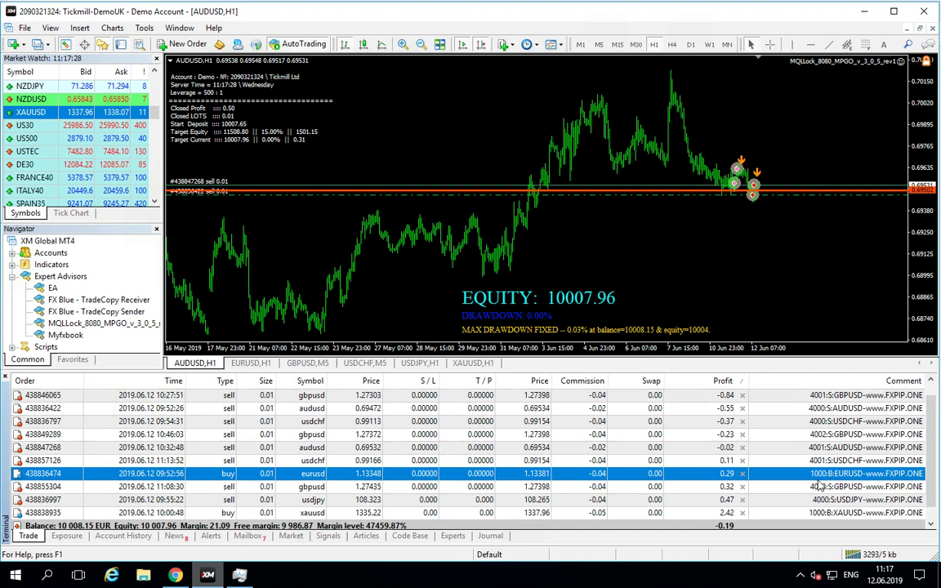
left_click(819, 513)
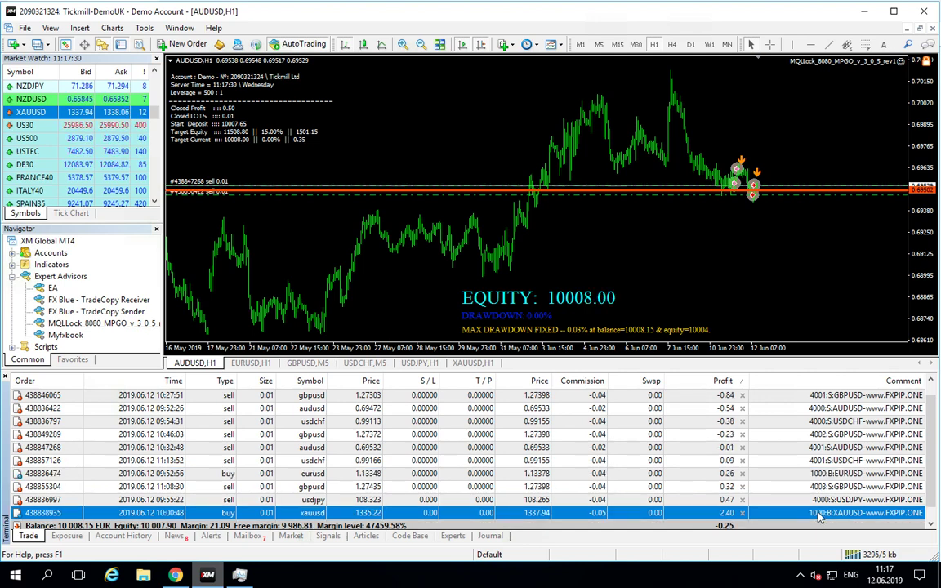
scroll(819, 513, "down", 1)
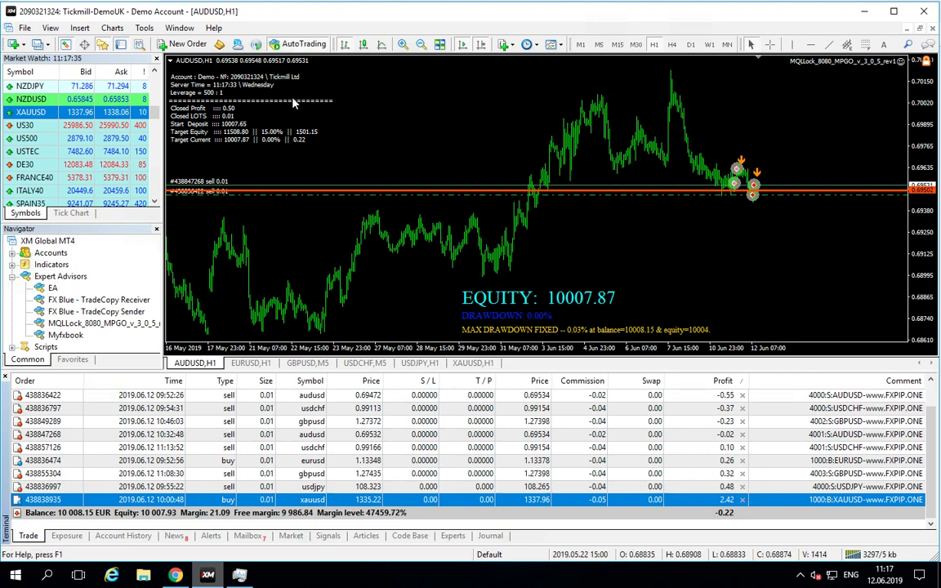
left_click(251, 363)
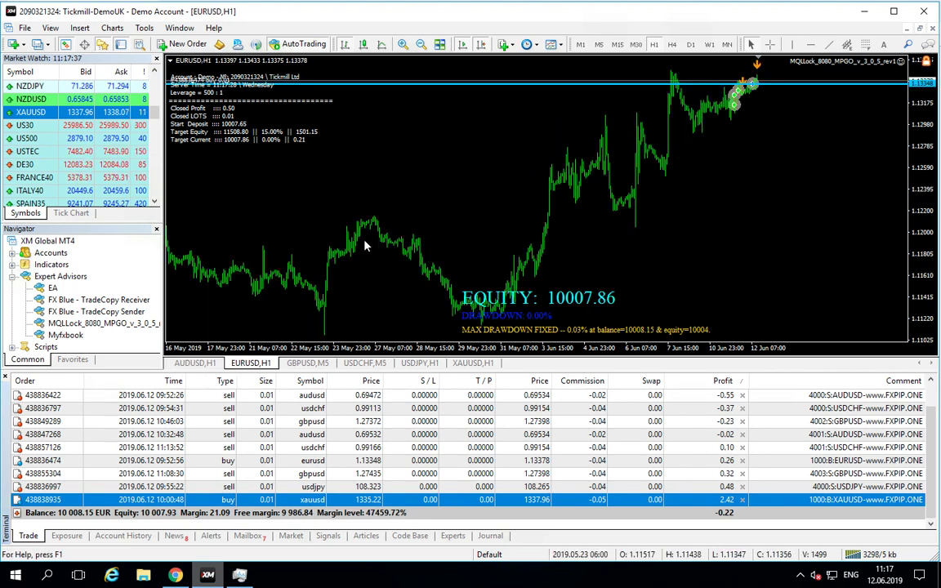
right_click(393, 201)
key("alt+Tab")
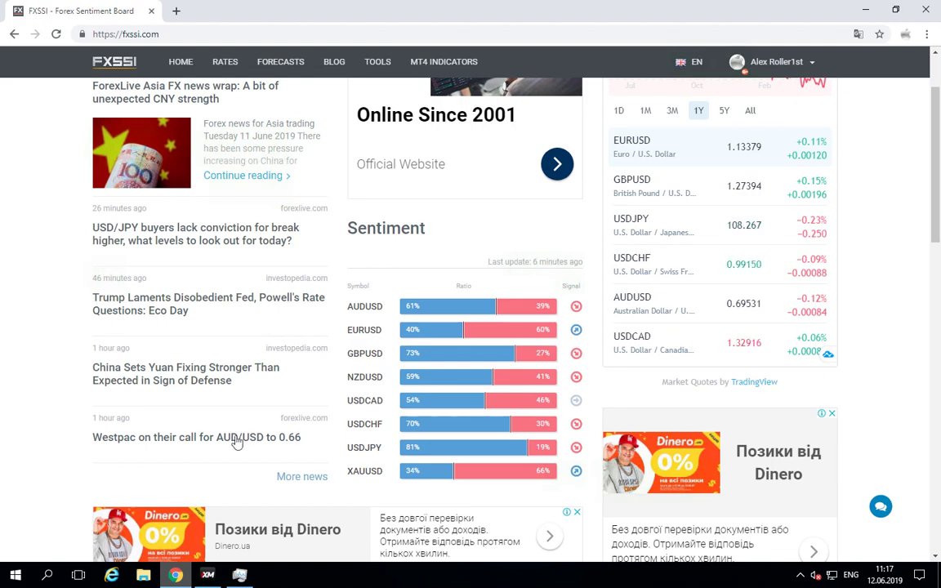
key("alt+Tab")
Give the EURUSD chart's MQLLock expert LevelSatrtLastTP 1 and apply the settings
right_click(401, 153)
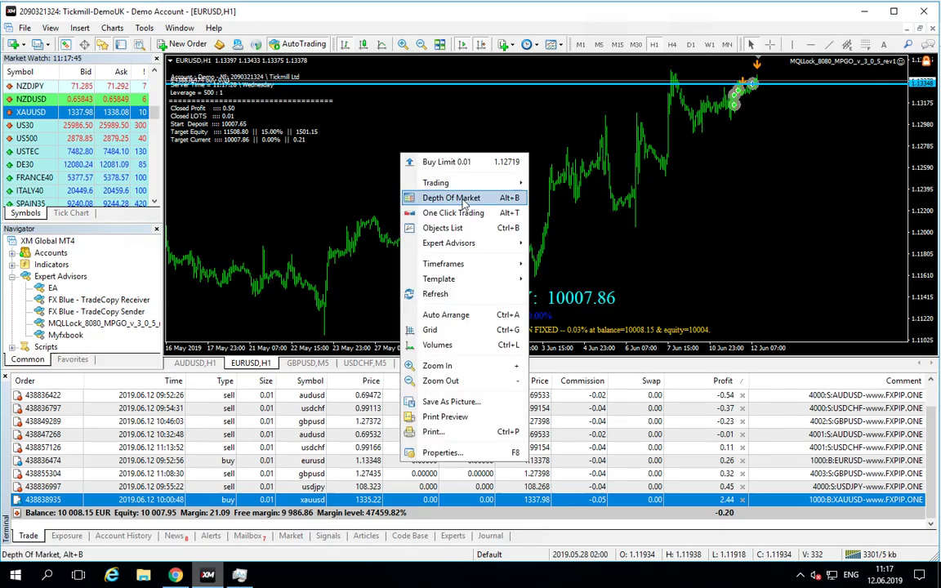
left_click(448, 243)
left_click(572, 245)
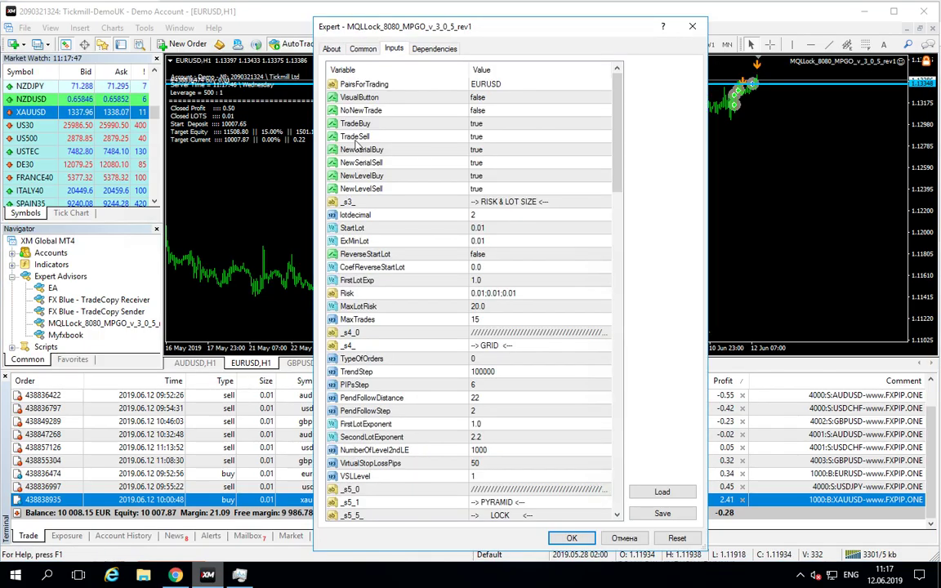
left_click(362, 49)
left_click(394, 49)
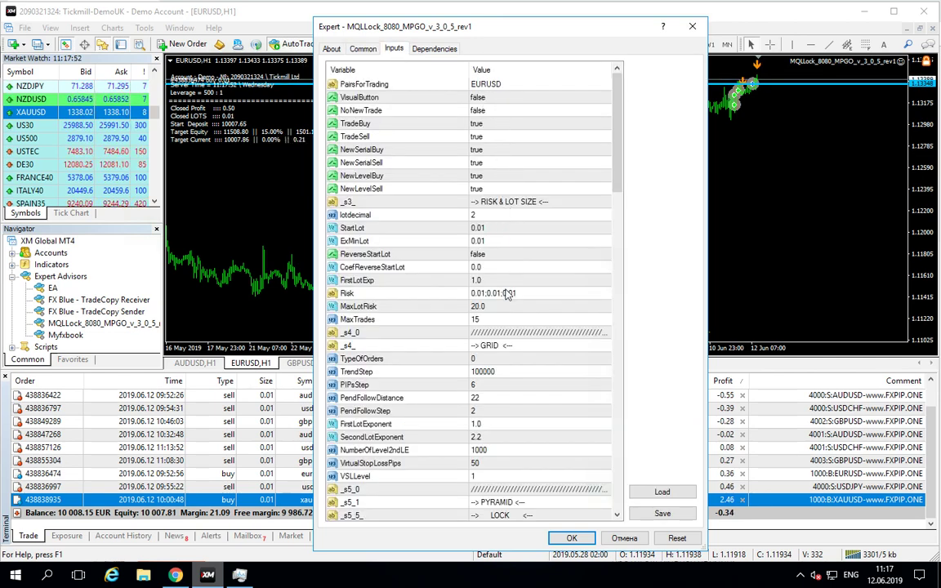
scroll(509, 406, "down", 3)
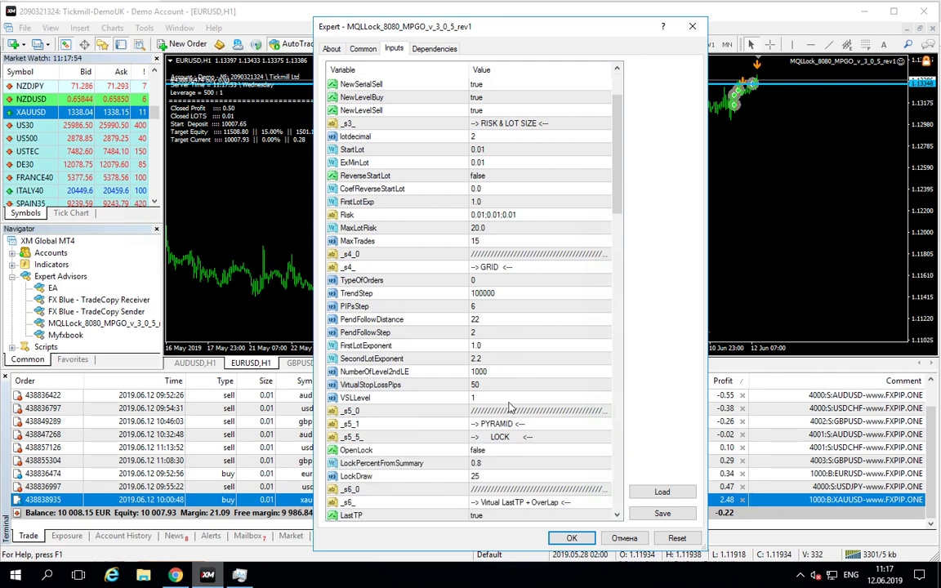
scroll(509, 406, "down", 4)
double_click(486, 373)
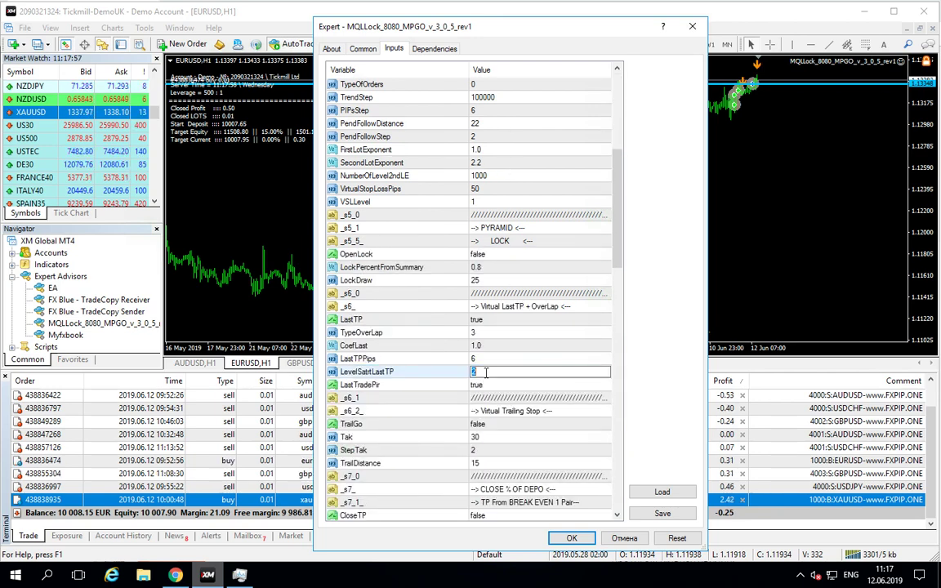
type("1")
key("Return")
left_click(572, 538)
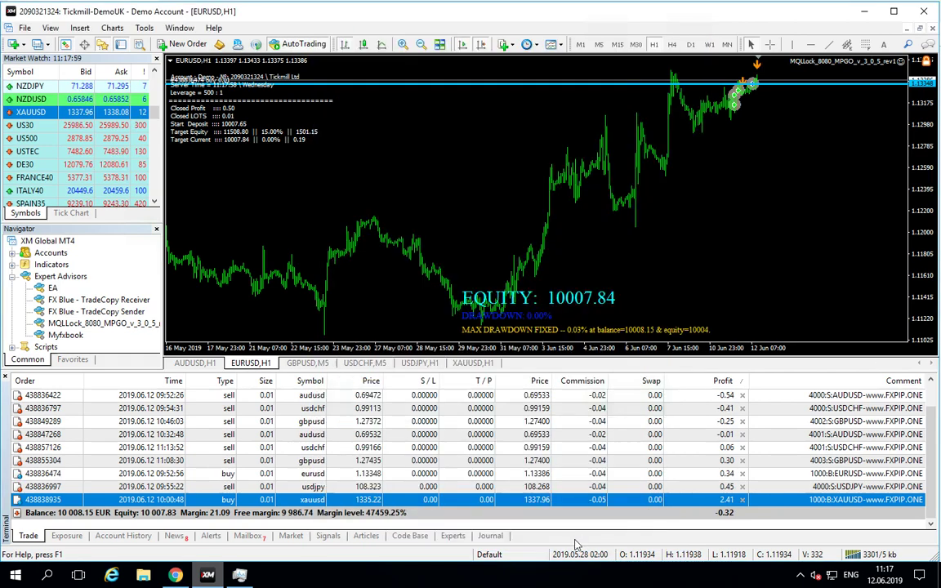
On the GBPUSD M5 chart, enter 1 for MQLLock's LevelSatrtLastTP and apply
left_click(307, 363)
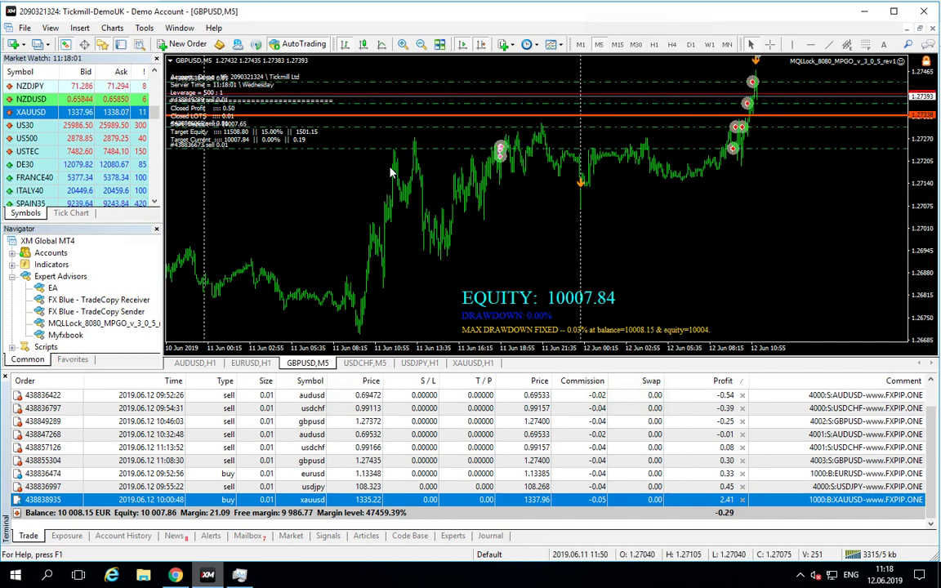
right_click(389, 174)
mouse_move(438, 256)
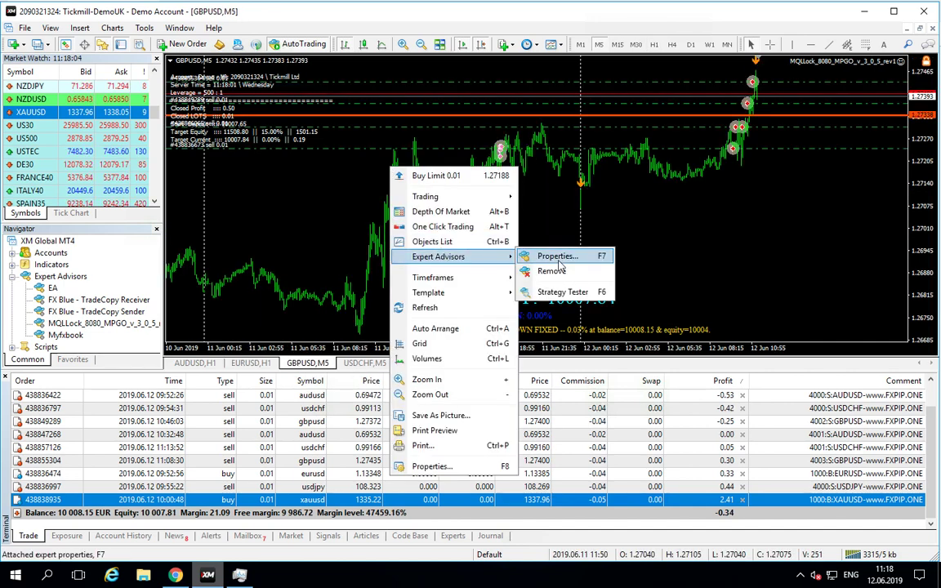
left_click(557, 256)
scroll(513, 490, "down", 5)
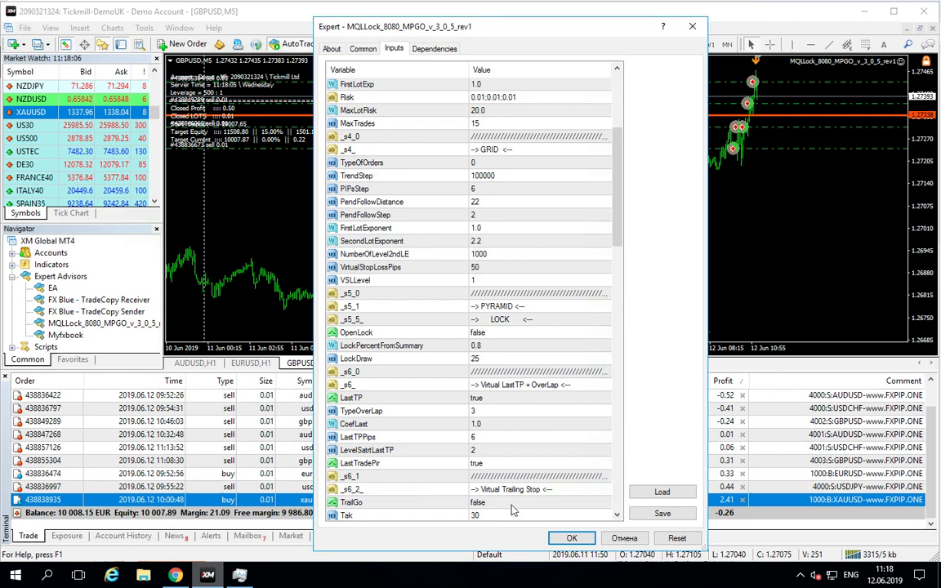
scroll(490, 367, "down", 4)
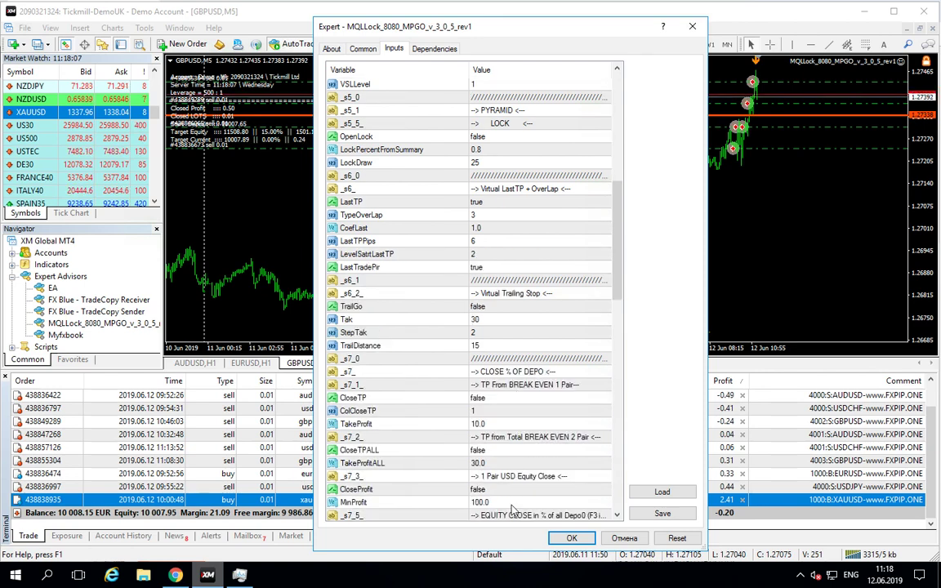
double_click(473, 254)
type("1")
key("Return")
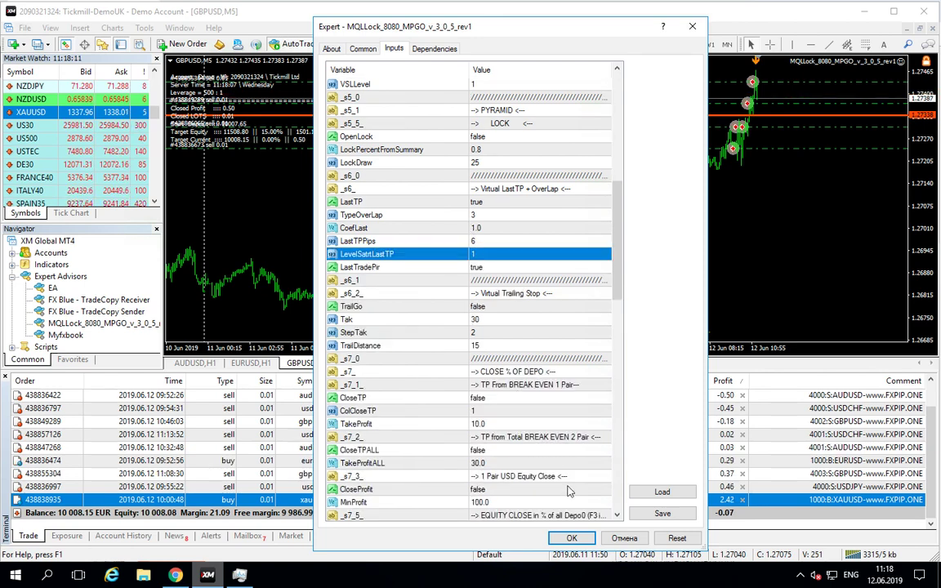
left_click(572, 538)
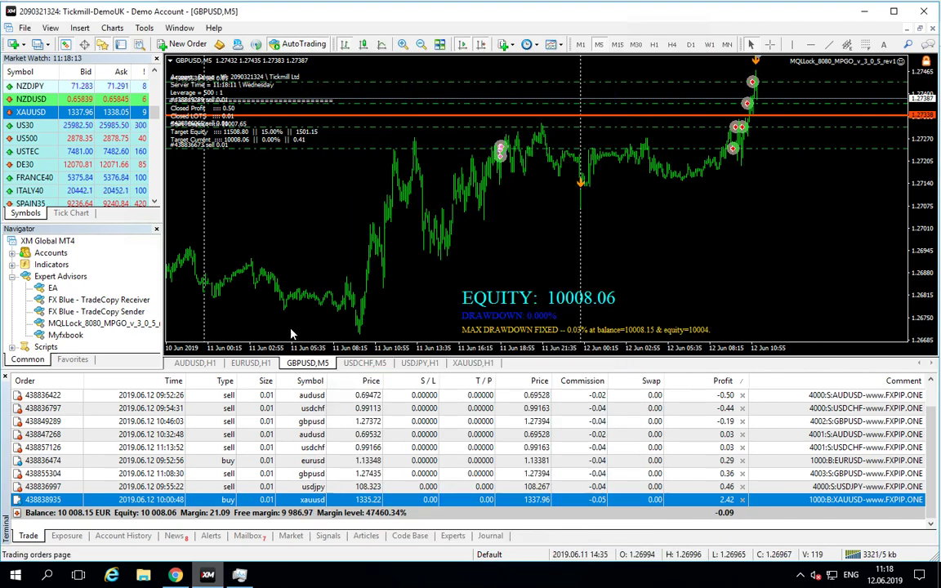
On the USDCHF M5 chart, enter 1 for MQLLock's LevelSatrtLastTP and apply
left_click(364, 363)
right_click(423, 232)
mouse_move(470, 316)
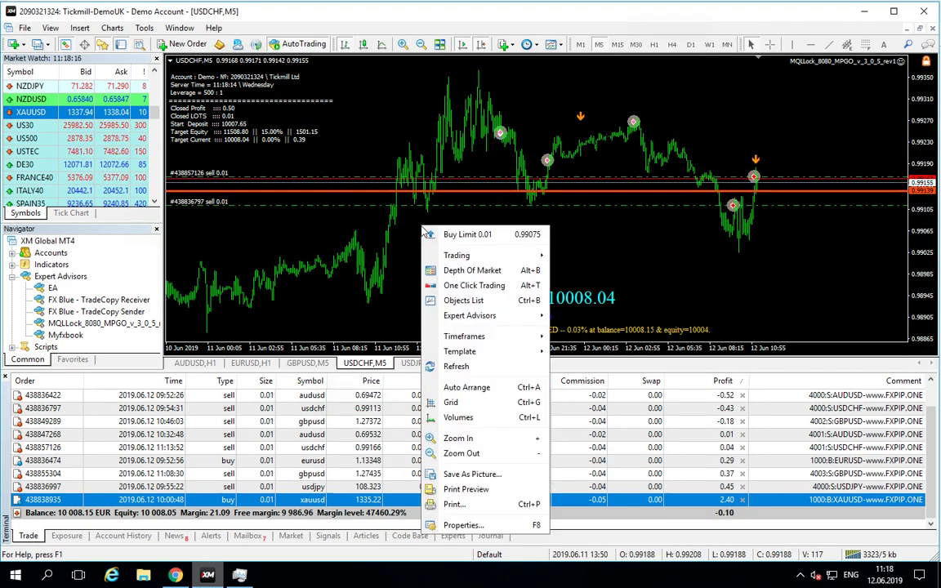
left_click(588, 315)
scroll(474, 245, "down", 10)
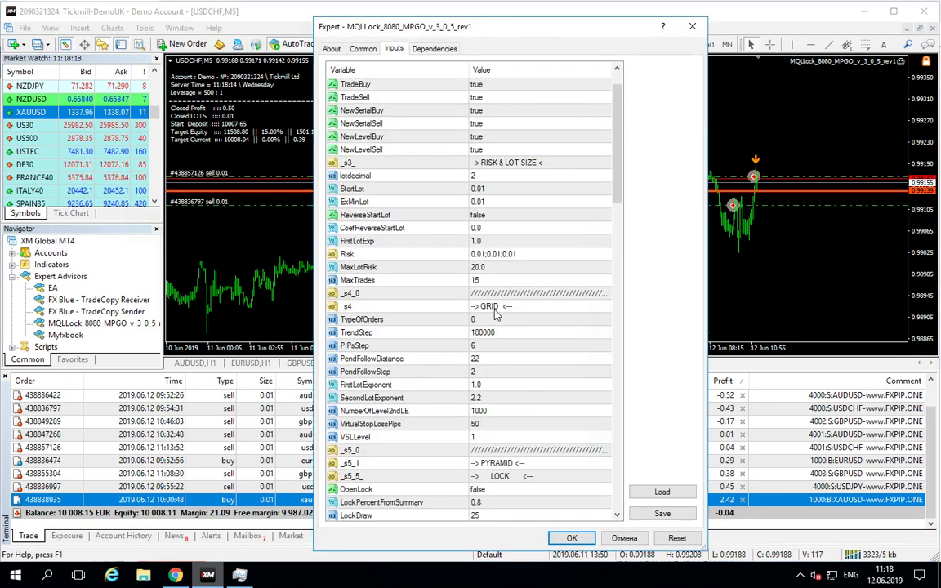
scroll(474, 245, "down", 5)
scroll(494, 314, "up", 1)
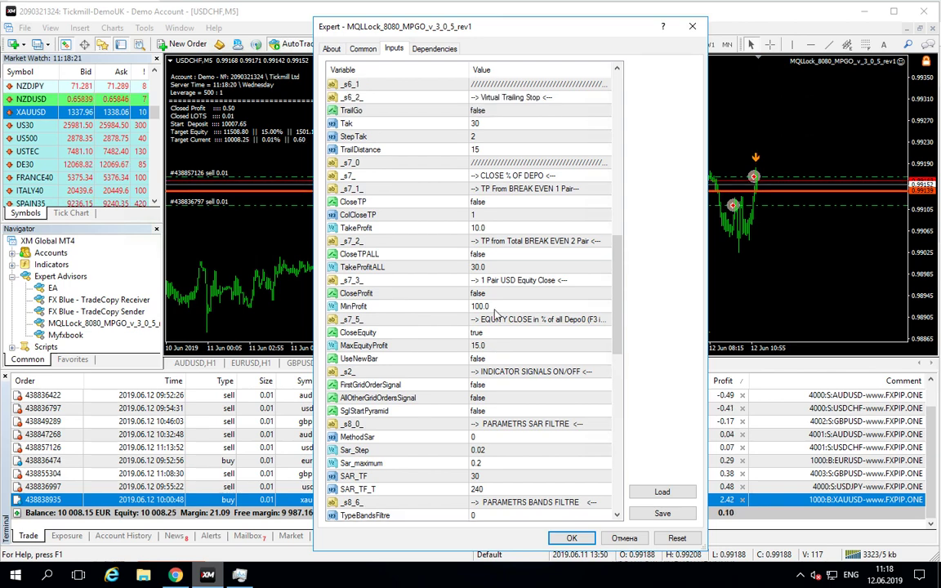
scroll(498, 258, "down", 2)
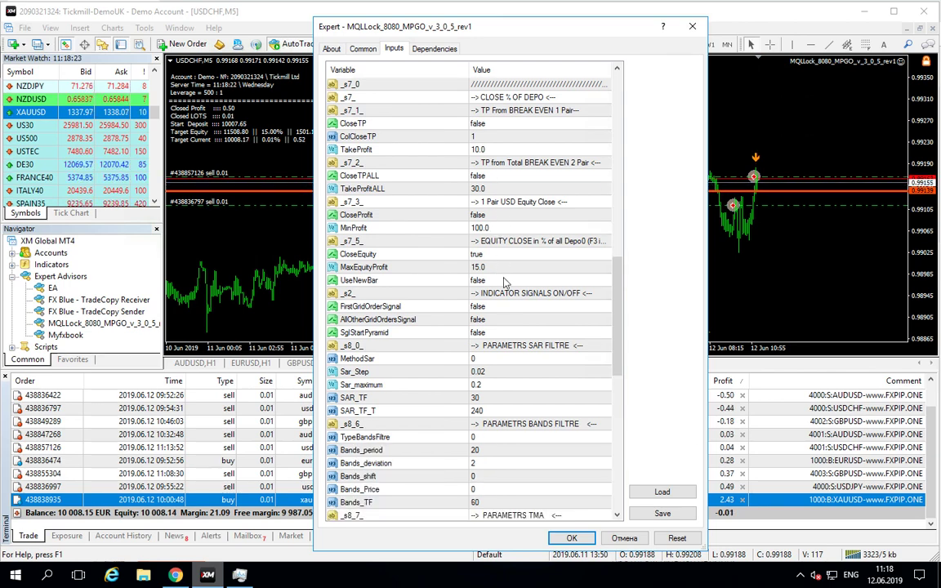
scroll(508, 314, "up", 1)
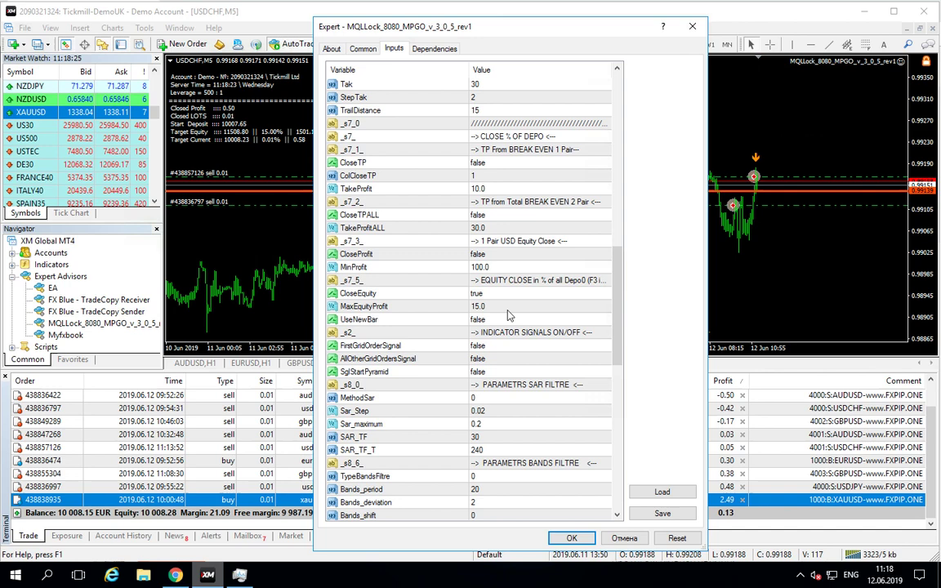
scroll(508, 315, "up", 1)
scroll(494, 149, "up", 1)
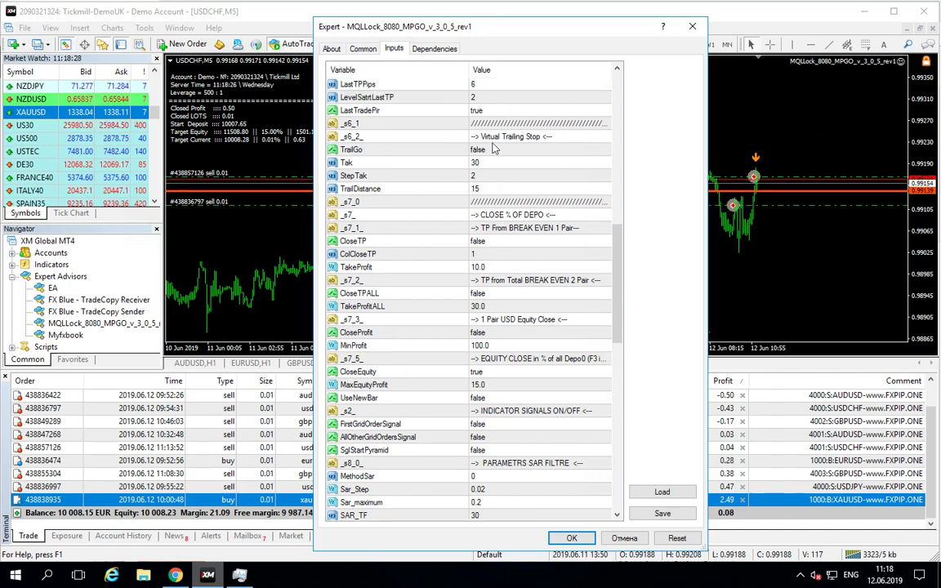
scroll(493, 149, "up", 1)
double_click(487, 137)
type("1")
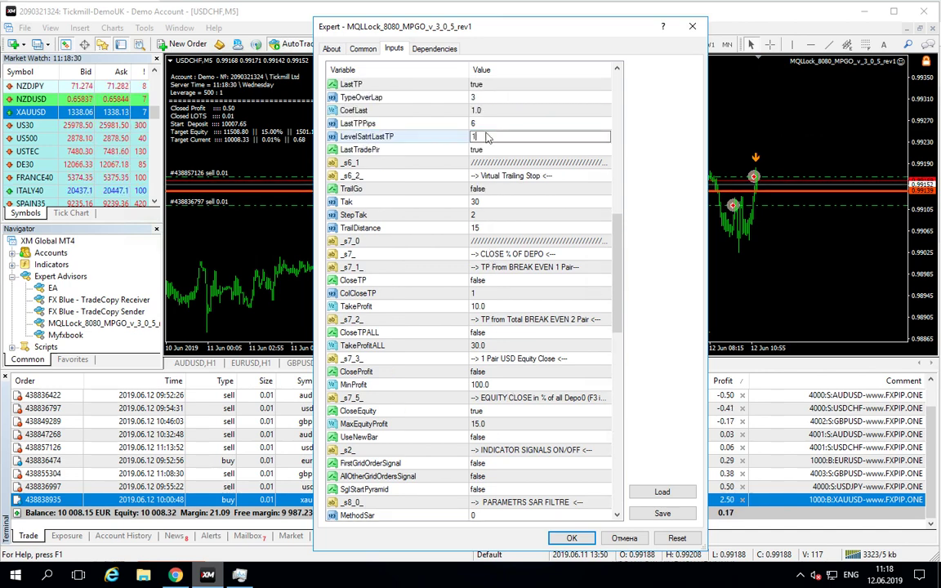
key("Return")
left_click(572, 538)
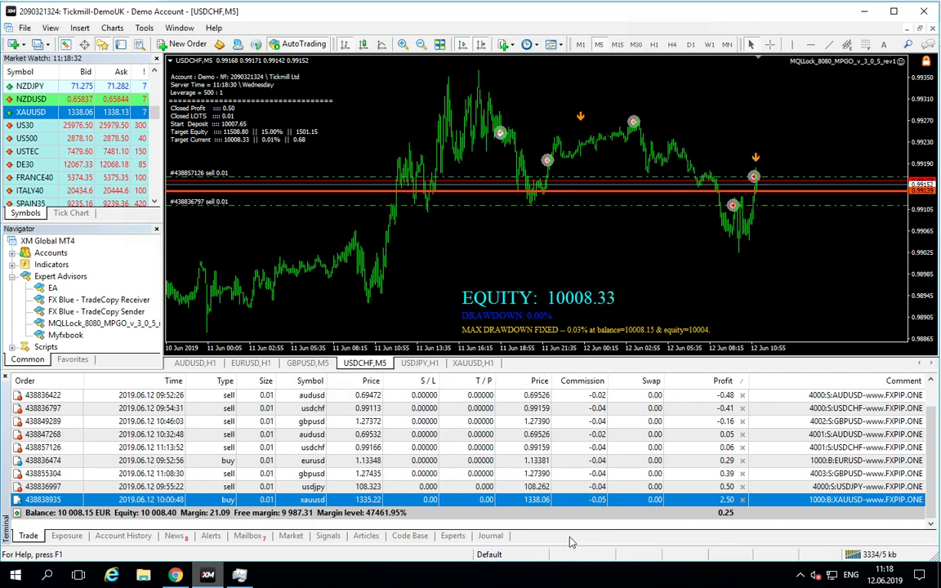
On the USDJPY H1 chart, enter 1 for MQLLock's LevelSatrtLastTP and apply
left_click(419, 363)
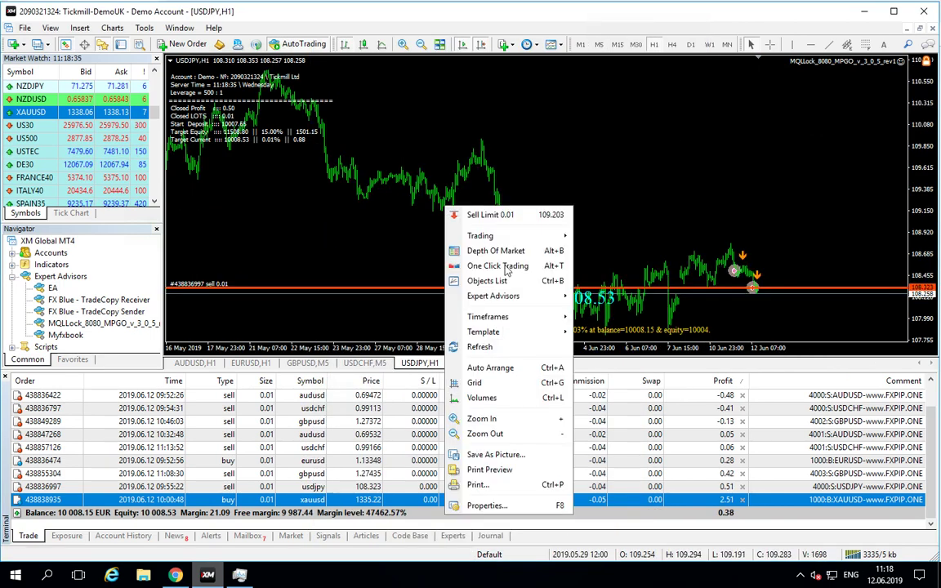
mouse_move(493, 295)
left_click(630, 296)
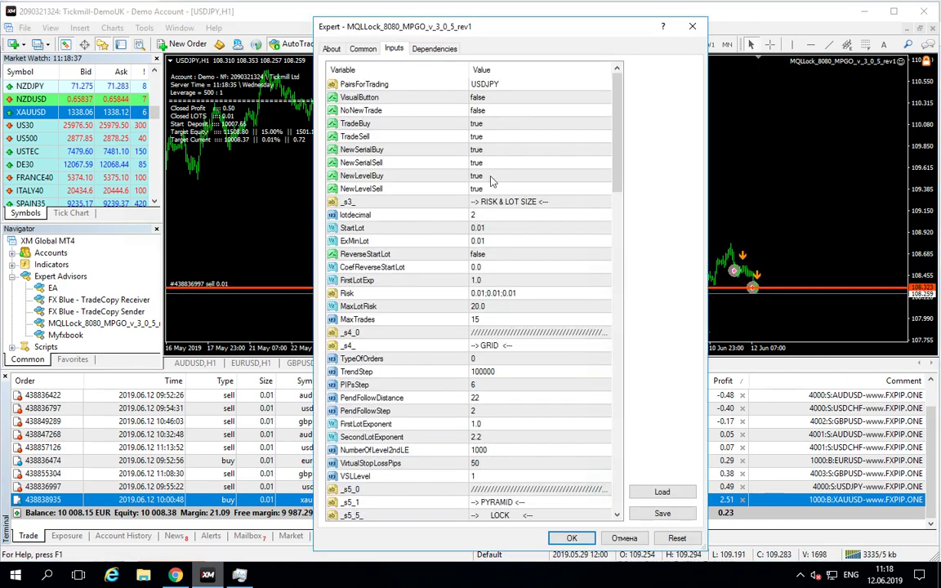
scroll(490, 179, "down", 5)
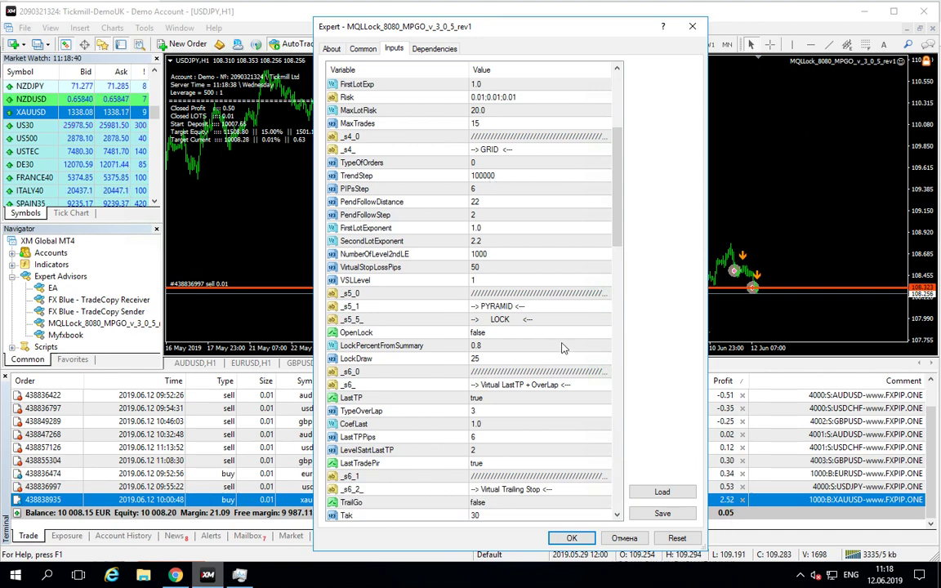
scroll(526, 329, "down", 3)
scroll(527, 329, "down", 2)
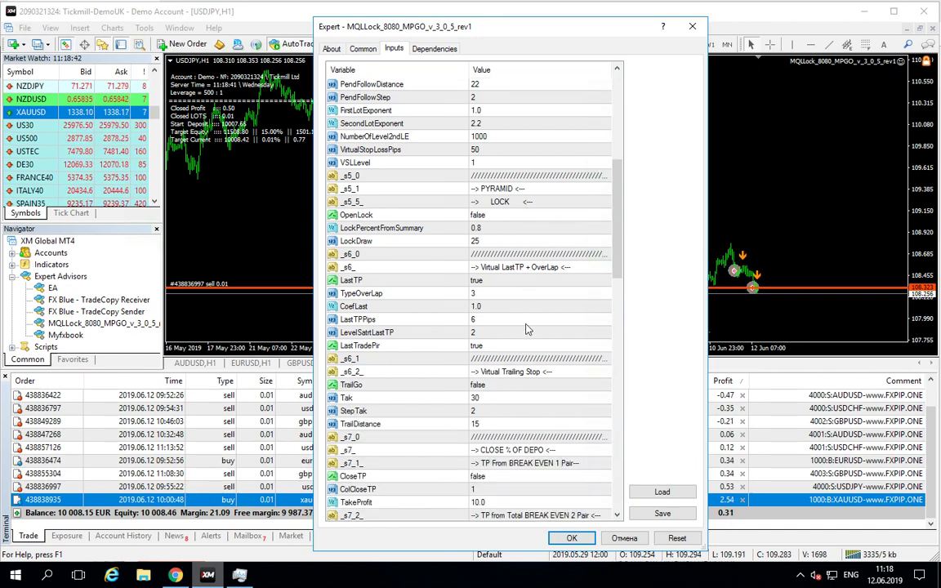
scroll(527, 329, "down", 3)
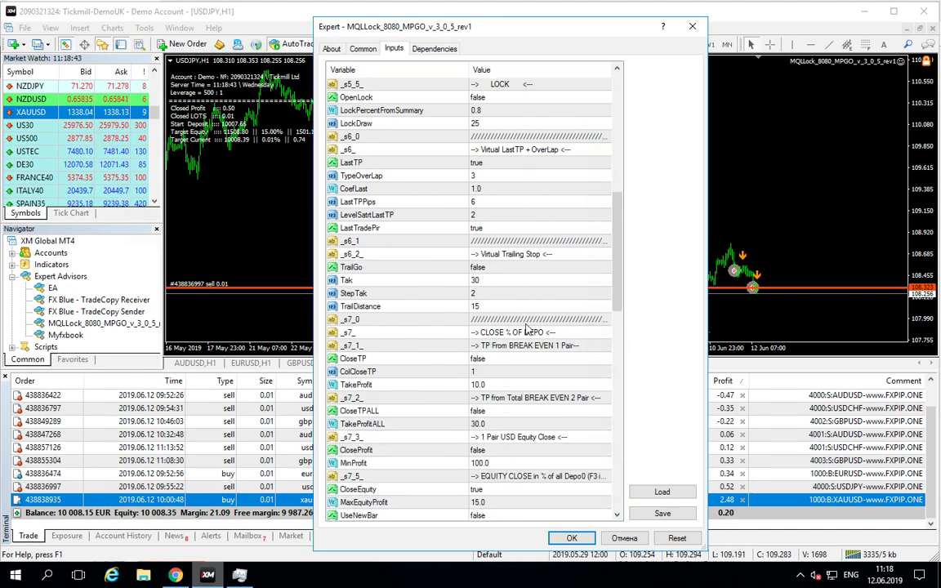
double_click(494, 214)
type("1")
key("Return")
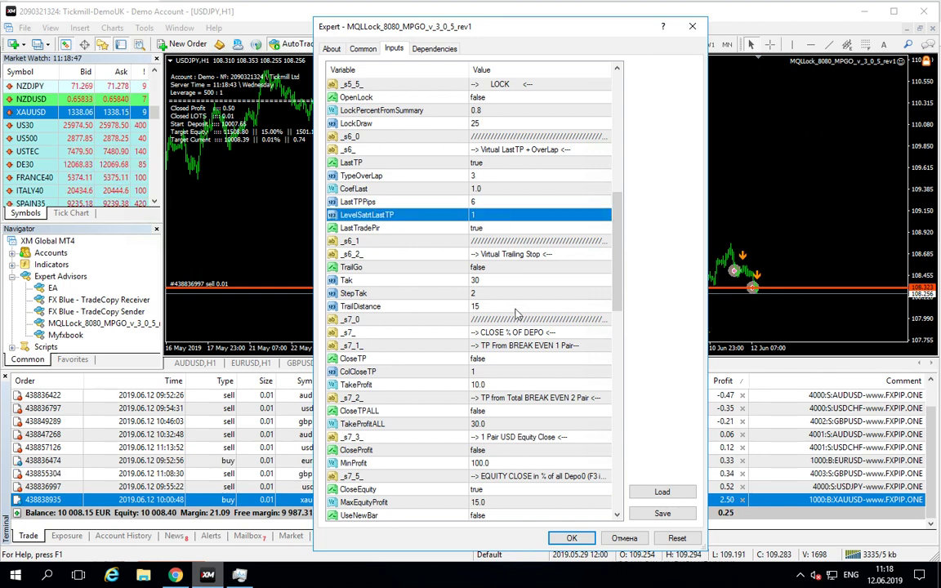
left_click(571, 538)
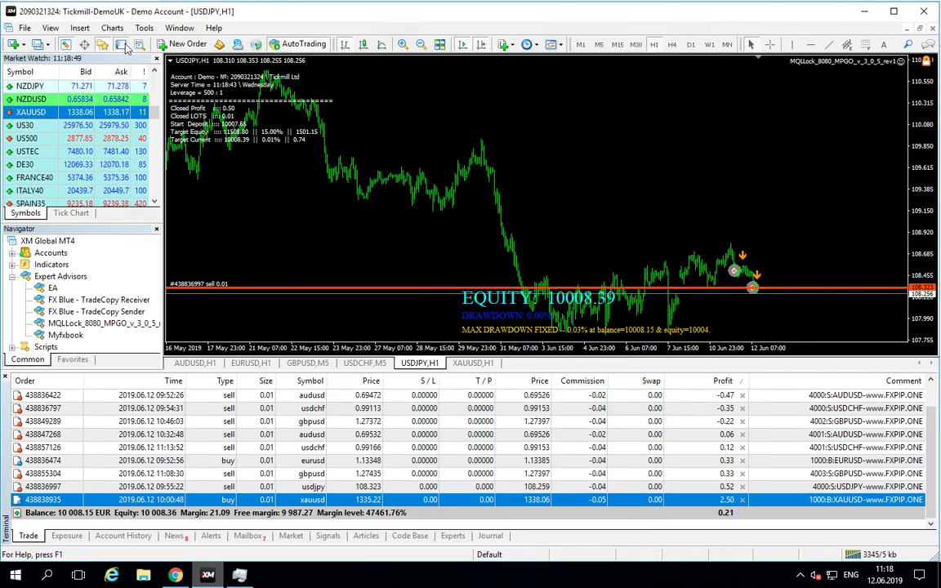
On the XAUUSD H1 chart, enter 1 for LevelSatrtLastTP in the MQLLock expert inputs
left_click(473, 362)
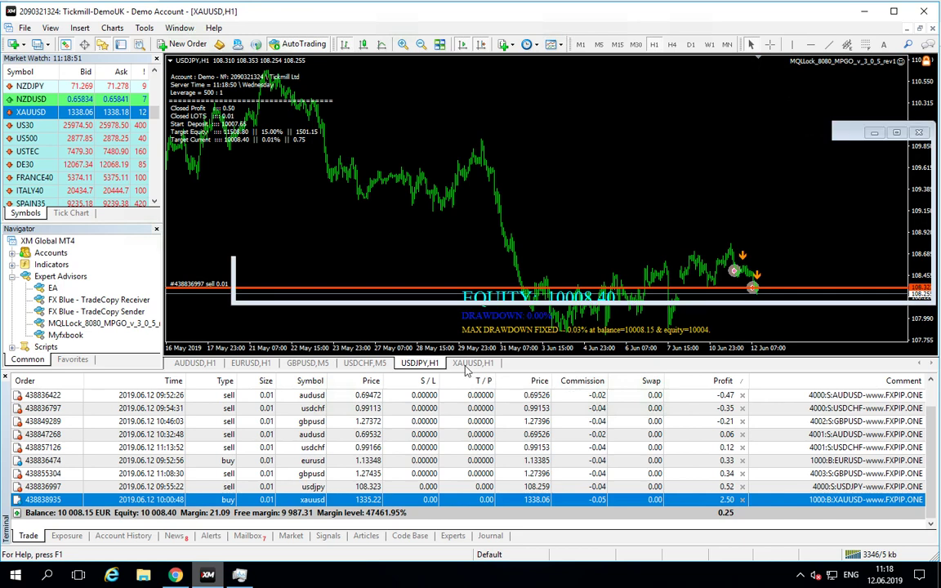
right_click(449, 210)
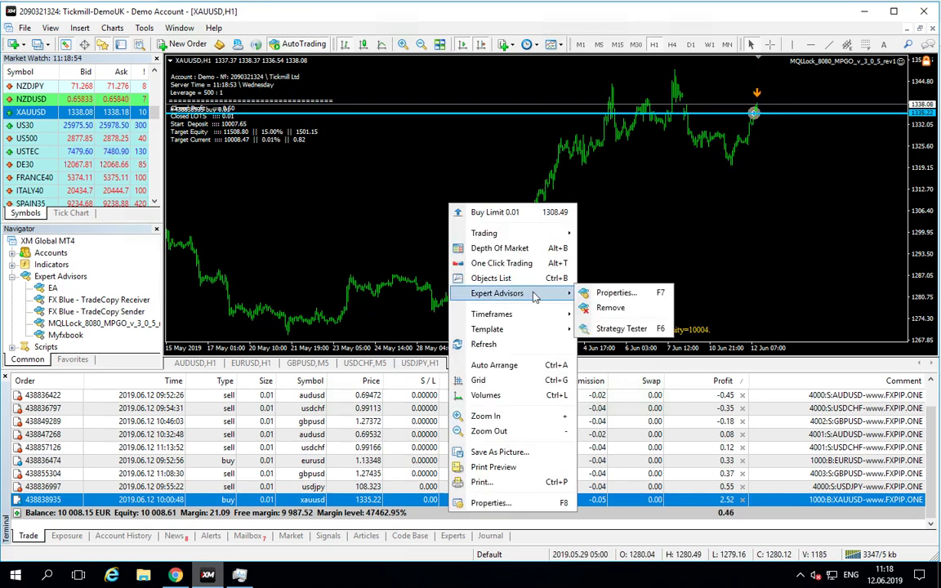
left_click(615, 292)
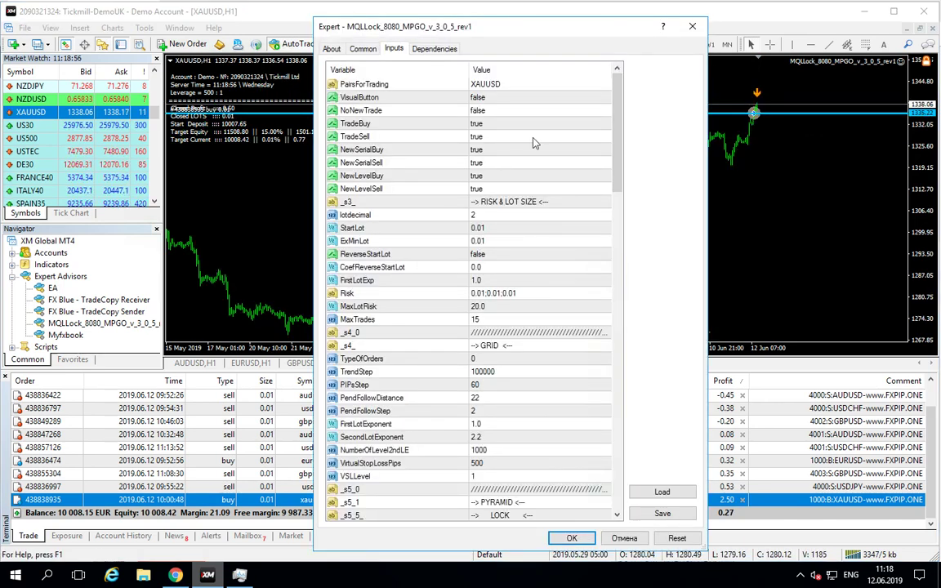
scroll(533, 245, "down", 10)
scroll(533, 303, "down", 5)
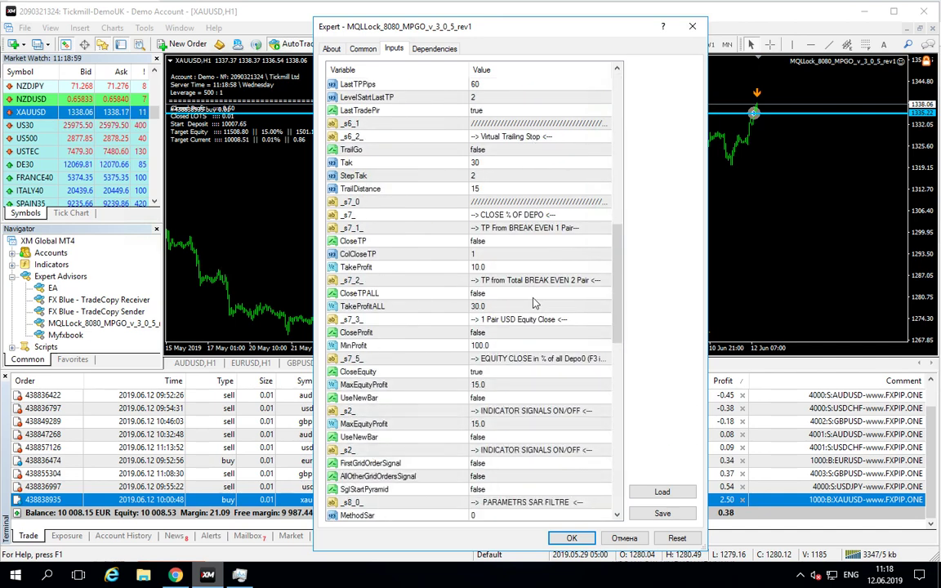
scroll(533, 303, "up", 3)
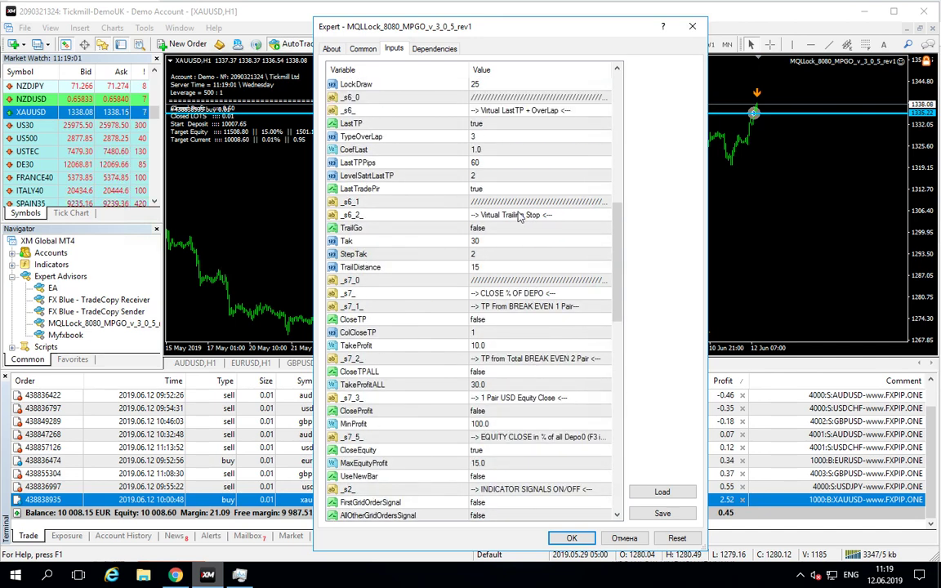
double_click(495, 176)
type("1")
key("Return")
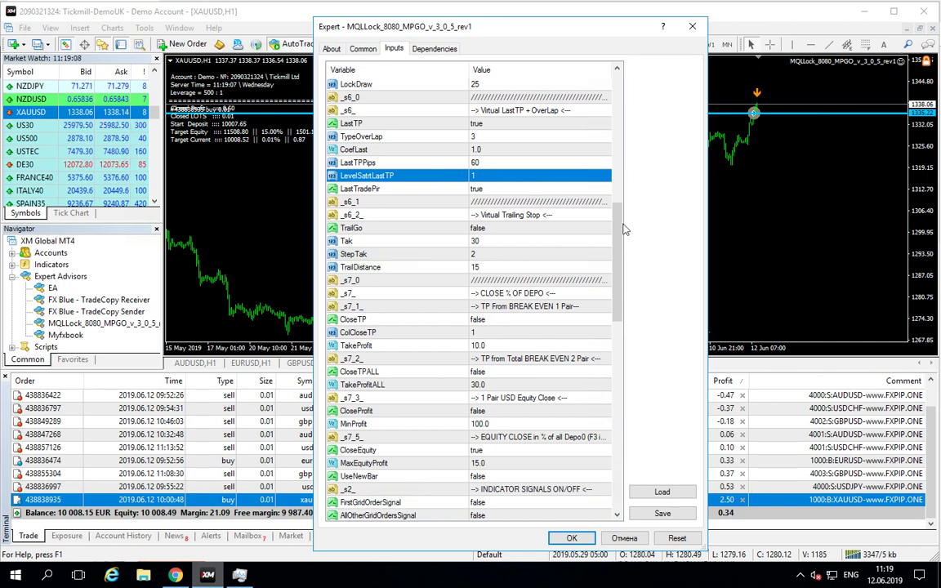
scroll(543, 245, "up", 5)
scroll(544, 245, "up", 5)
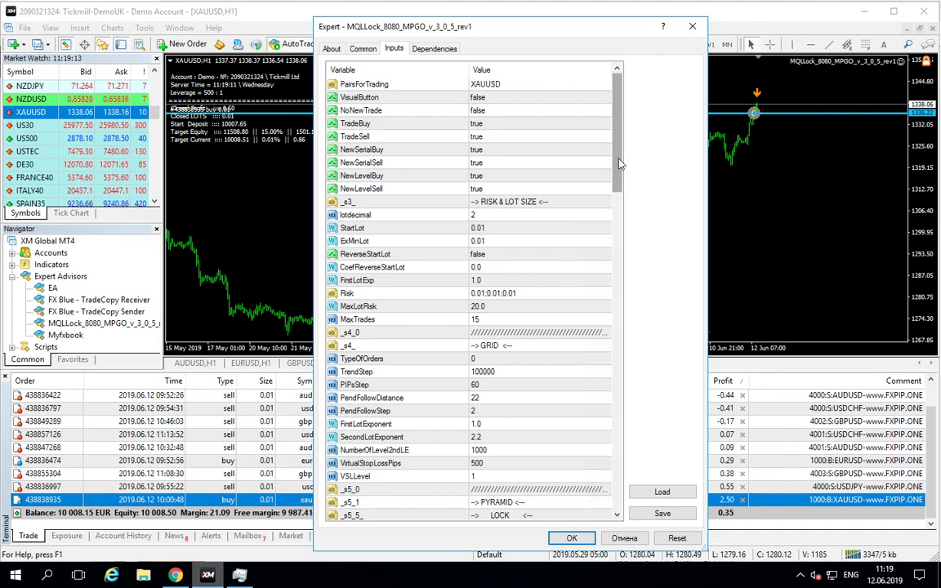
left_click_drag(619, 161, 619, 186)
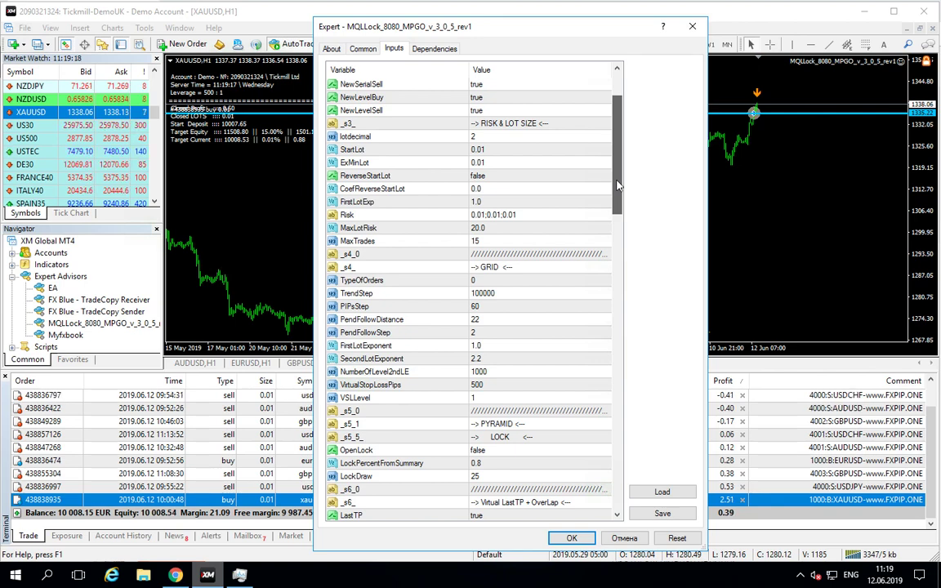
left_click_drag(619, 186, 619, 191)
Review the XAUUSD PIPsStep, LastTPPips and LevelSatrtLastTP inputs, then confirm the settings
left_click(481, 281)
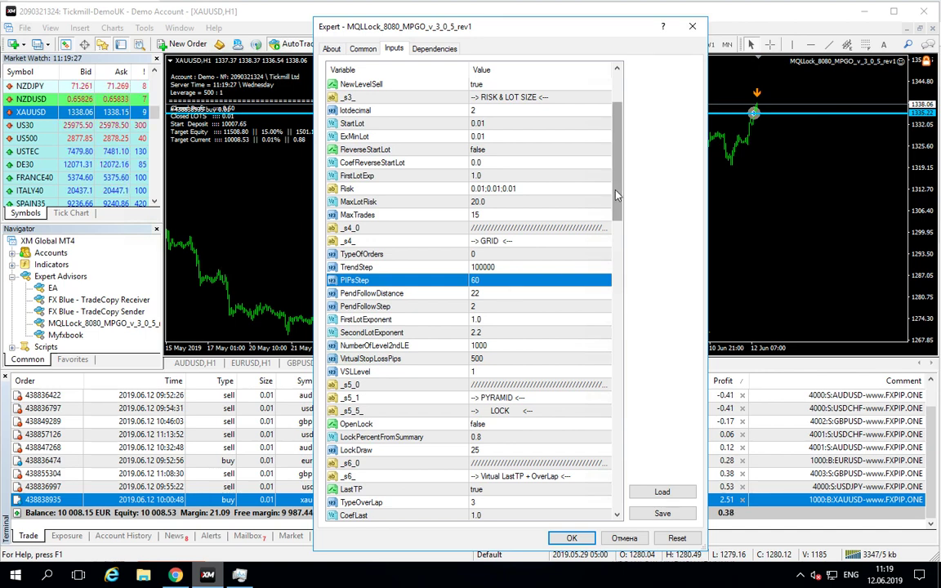
left_click_drag(616, 194, 617, 307)
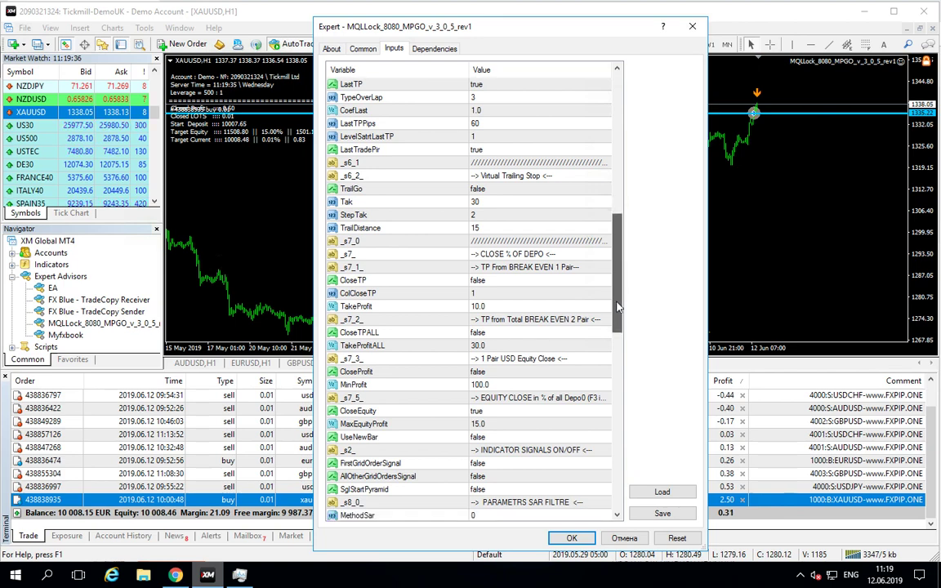
scroll(556, 264, "up", 2)
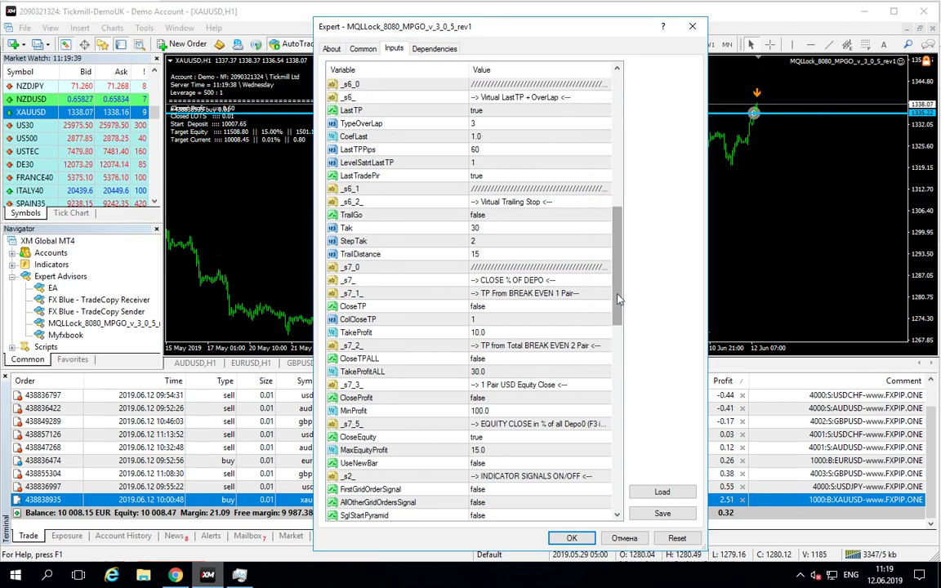
left_click(490, 150)
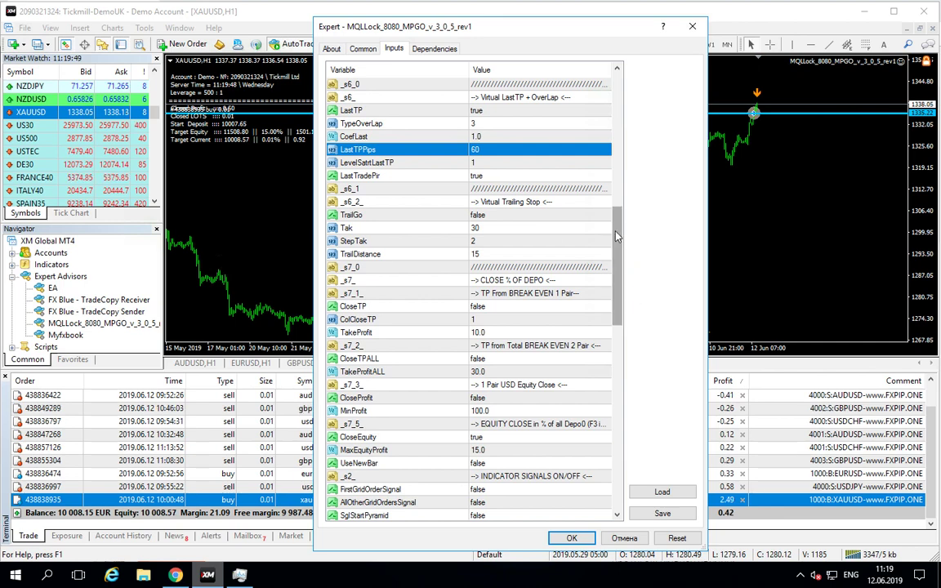
mouse_move(616, 245)
left_mouse_down()
mouse_move(617, 367)
mouse_move(637, 335)
mouse_move(629, 82)
left_mouse_up()
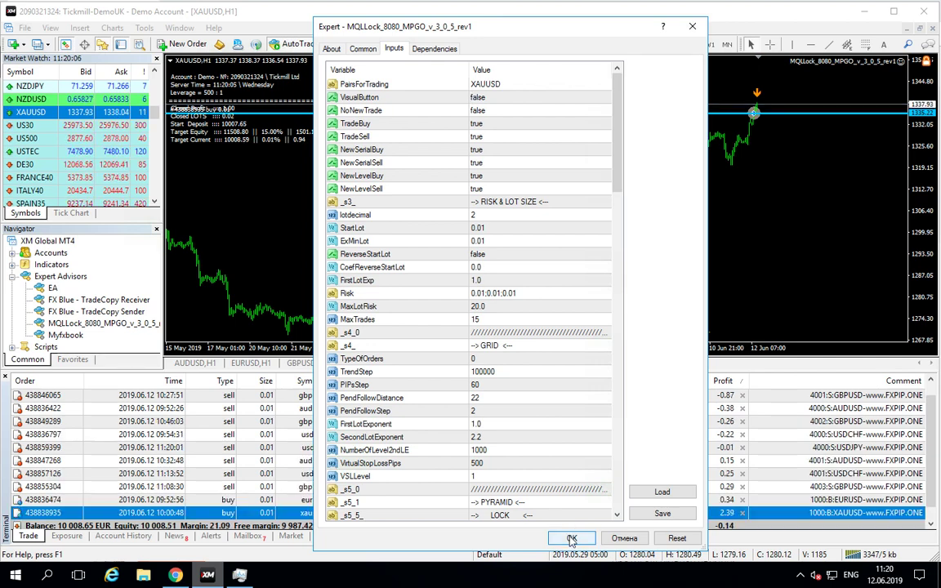
left_click_drag(618, 123, 630, 367)
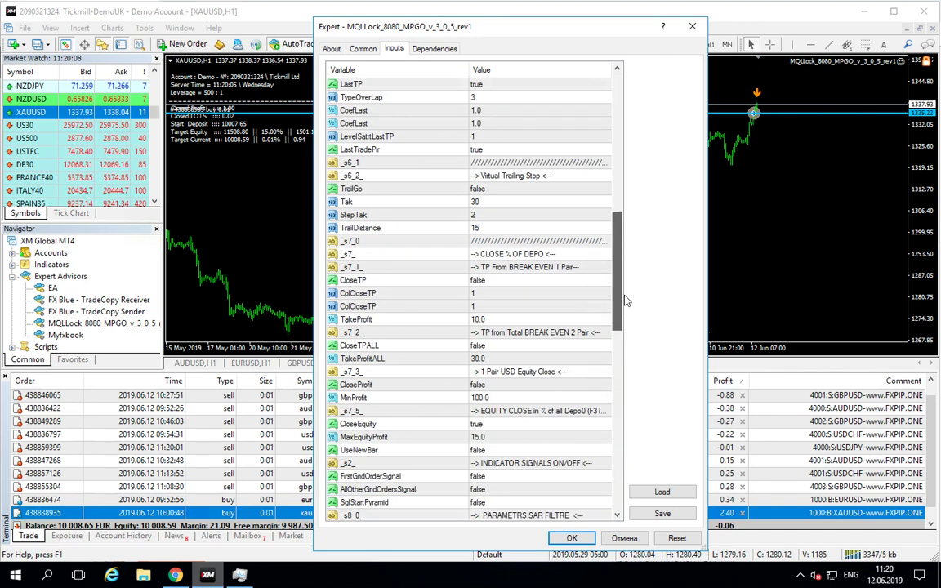
scroll(628, 343, "up", 4)
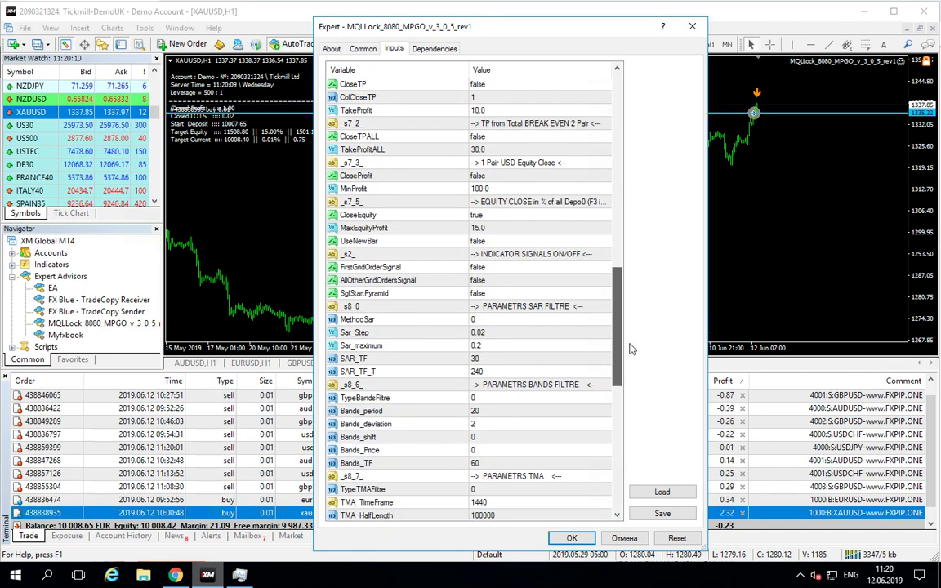
scroll(629, 335, "up", 4)
scroll(629, 329, "up", 4)
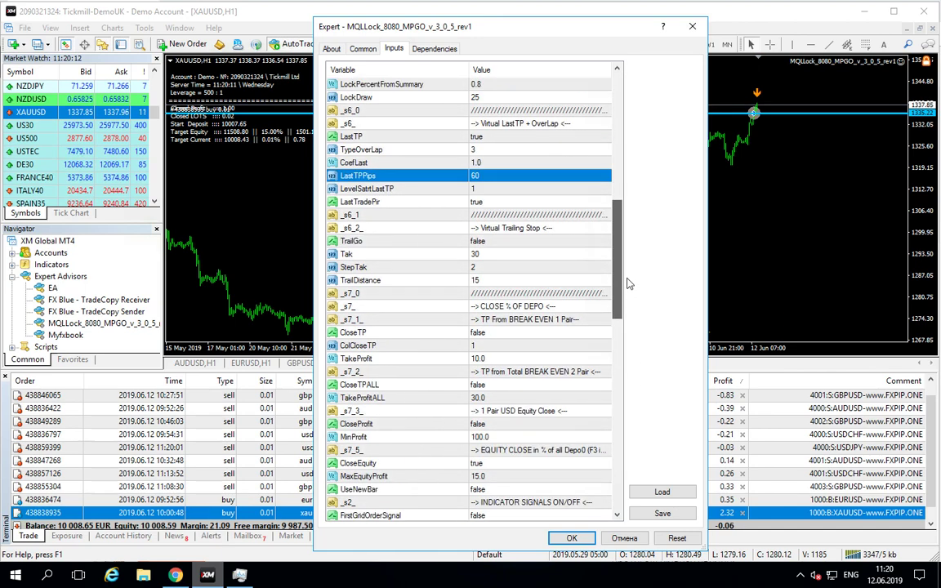
left_click(516, 189)
left_click(571, 537)
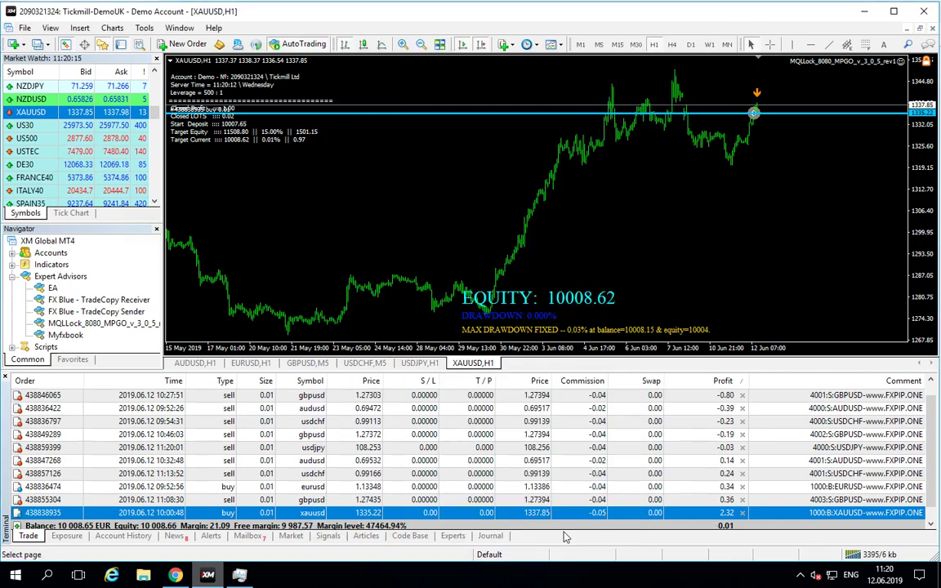
Open the expert advisor input properties on the AUDUSD chart
left_click(194, 363)
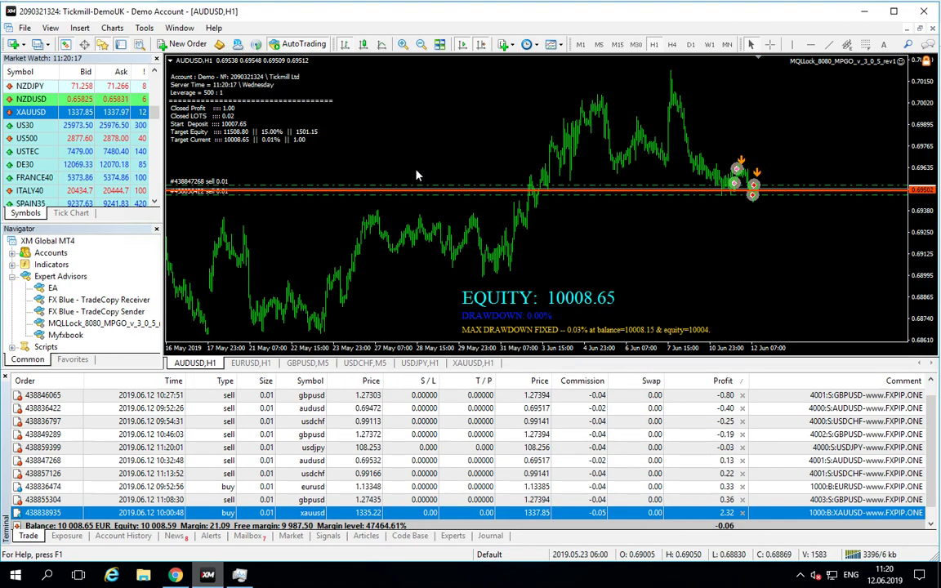
right_click(423, 100)
left_click(481, 202)
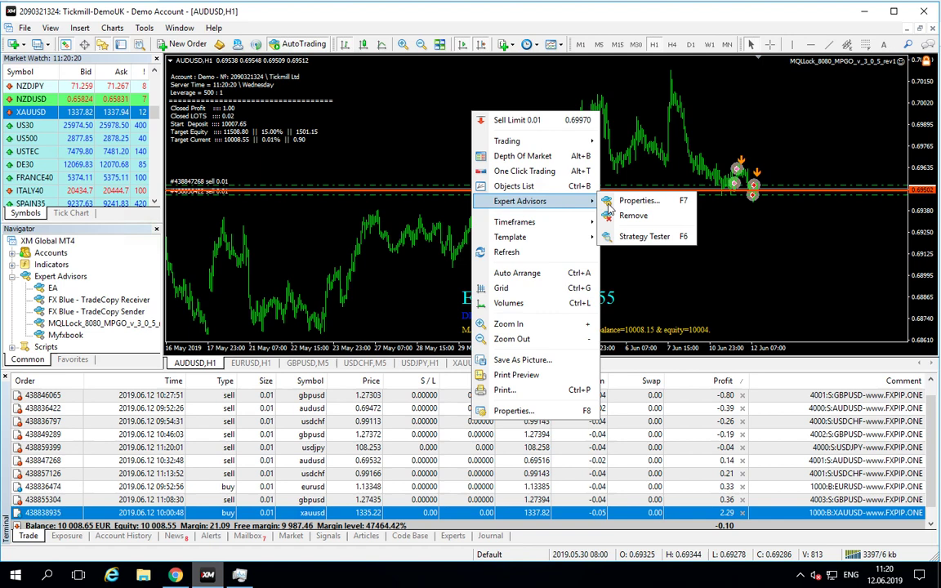
left_click(580, 196)
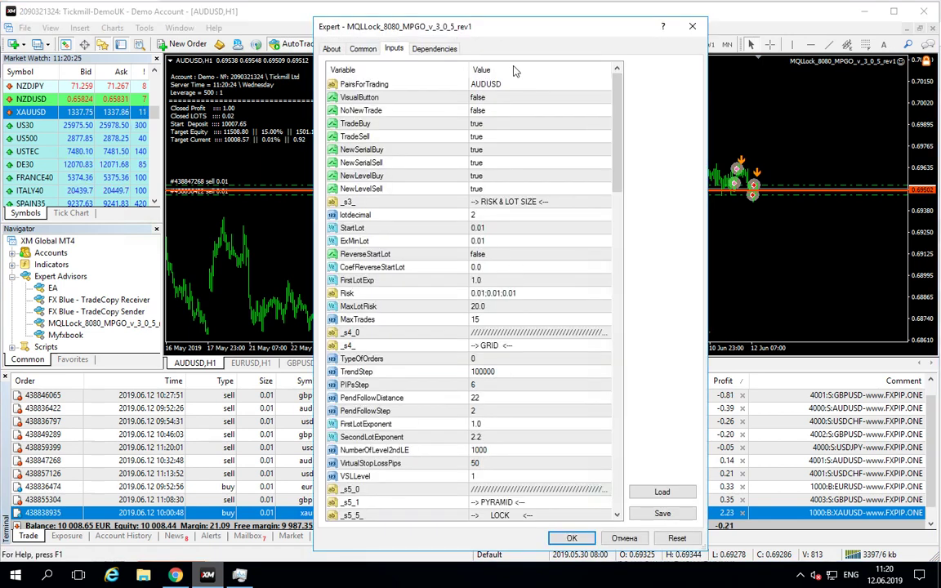
Replace the PairsForTrading value with the placeholder 'Enter name of your PAIR'
double_click(490, 84)
type("PAI")
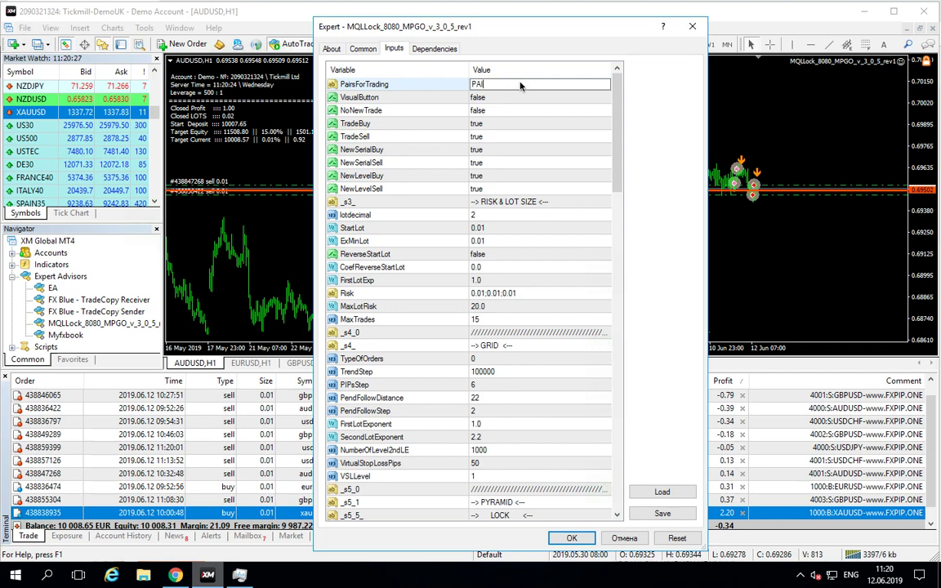
type("R")
key("BackSpace")
key("BackSpace")
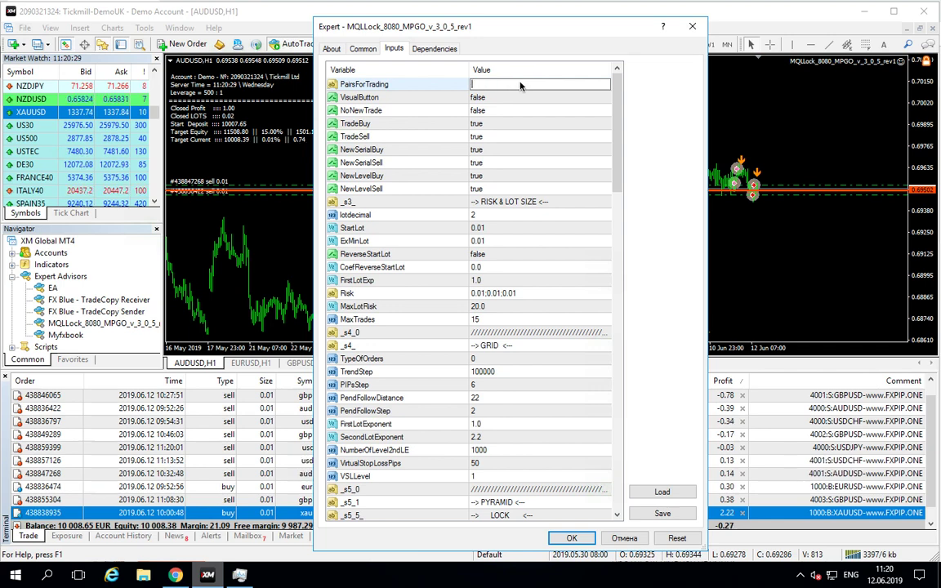
type("Enter name ")
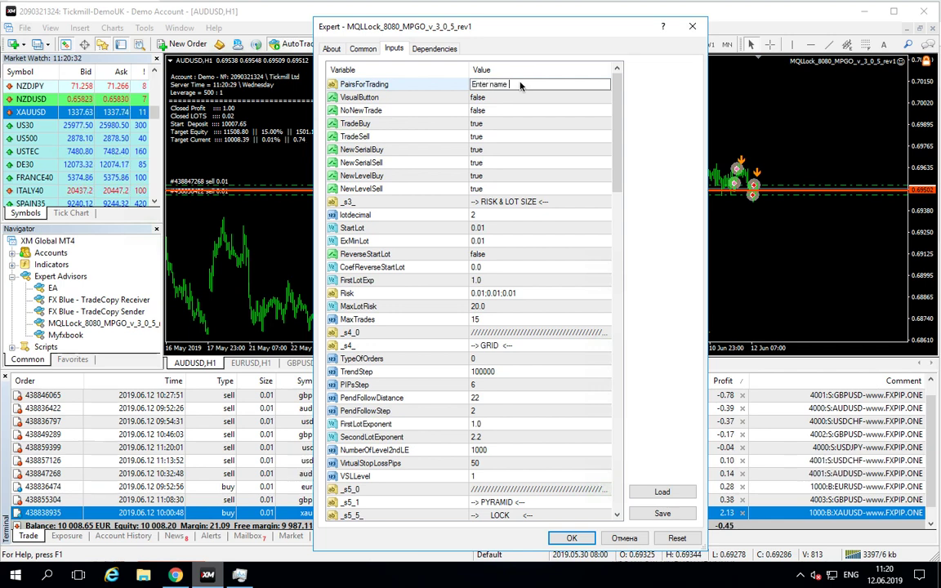
type("of your PAIR")
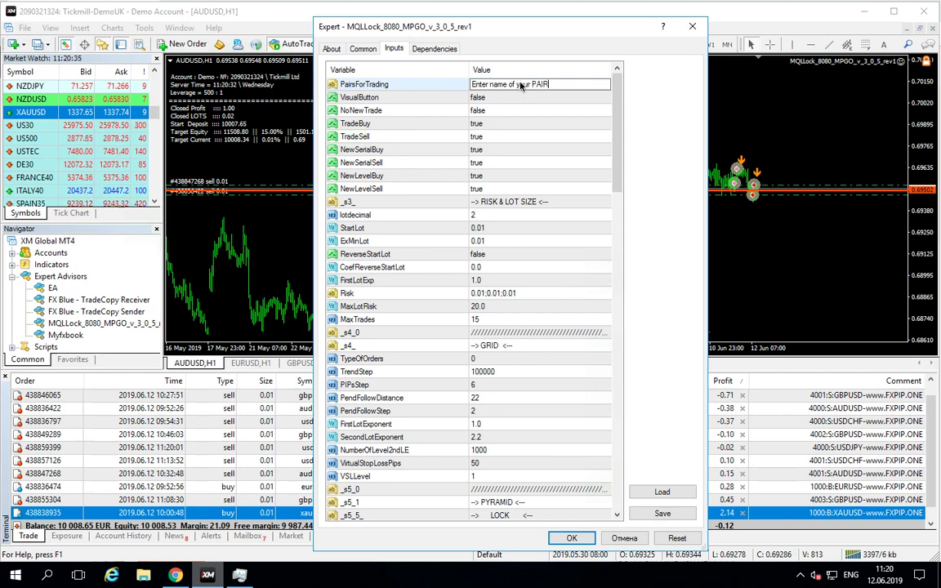
key("Return")
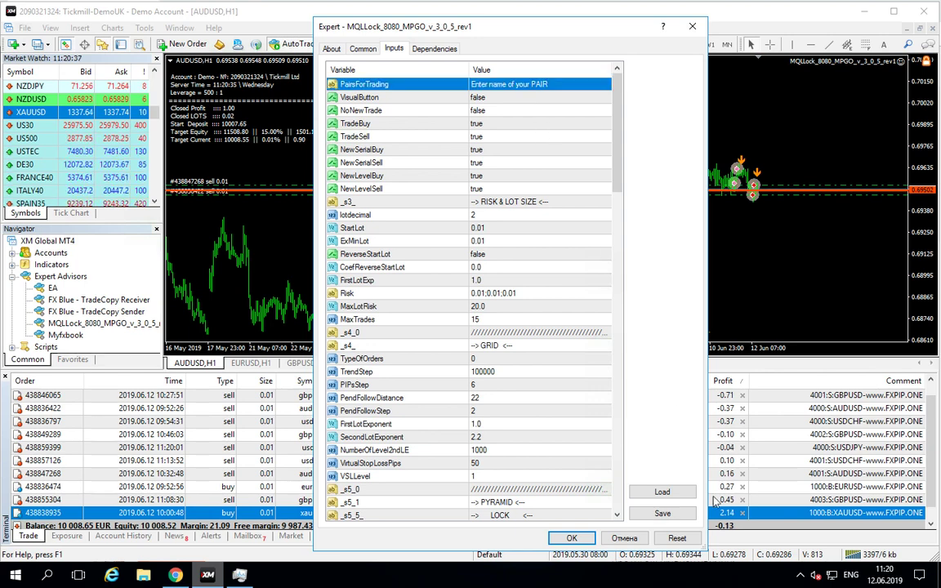
Save the inputs to the MacBook Downloads folder as 'MGPO Mane of Your PAIR_1 dirrection Common.set'
left_click(663, 514)
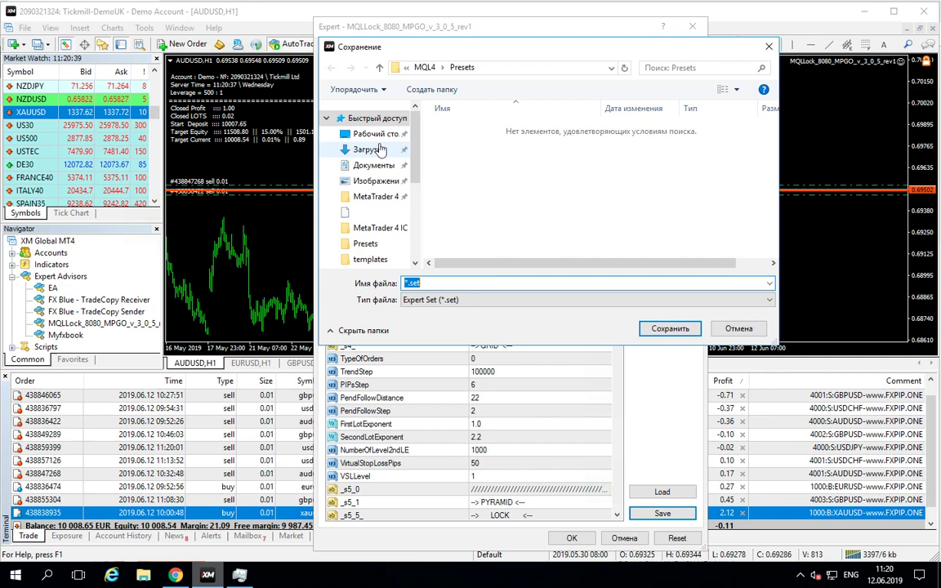
left_click(369, 149)
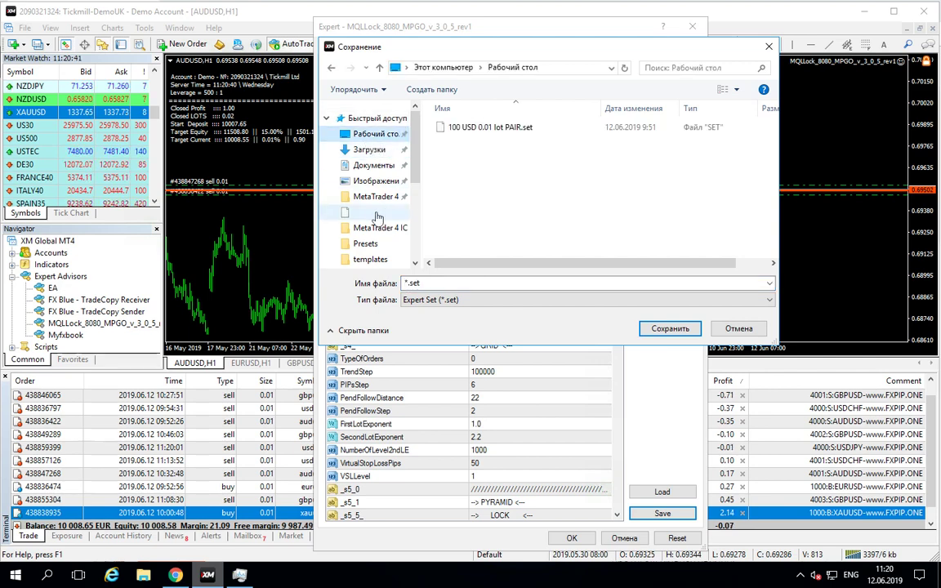
left_click_drag(415, 166, 415, 204)
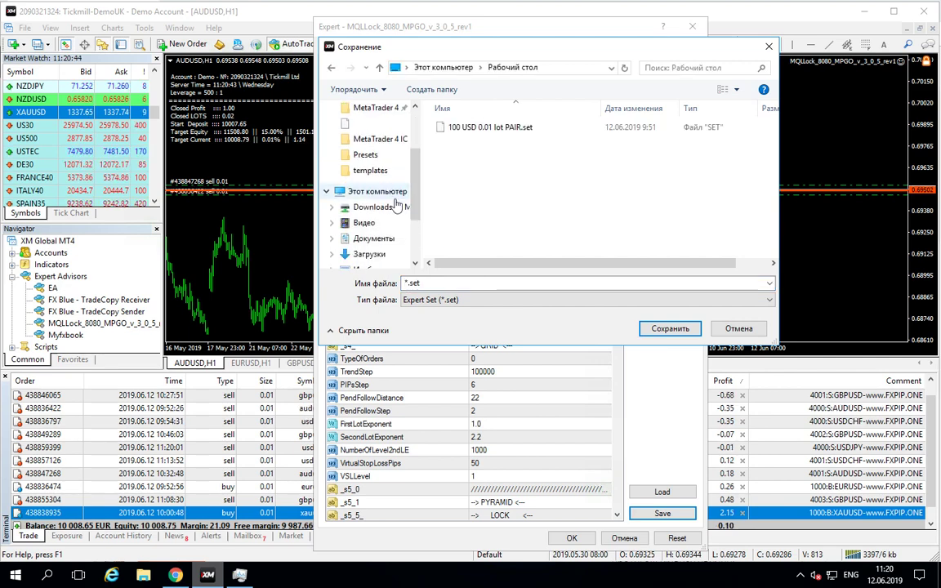
left_click(380, 207)
left_click(407, 283)
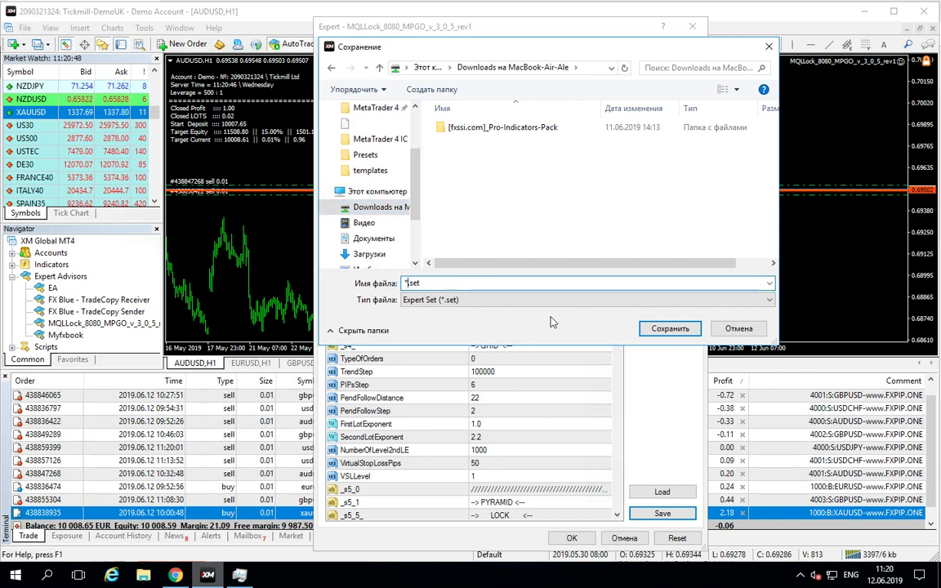
type("MGPO ")
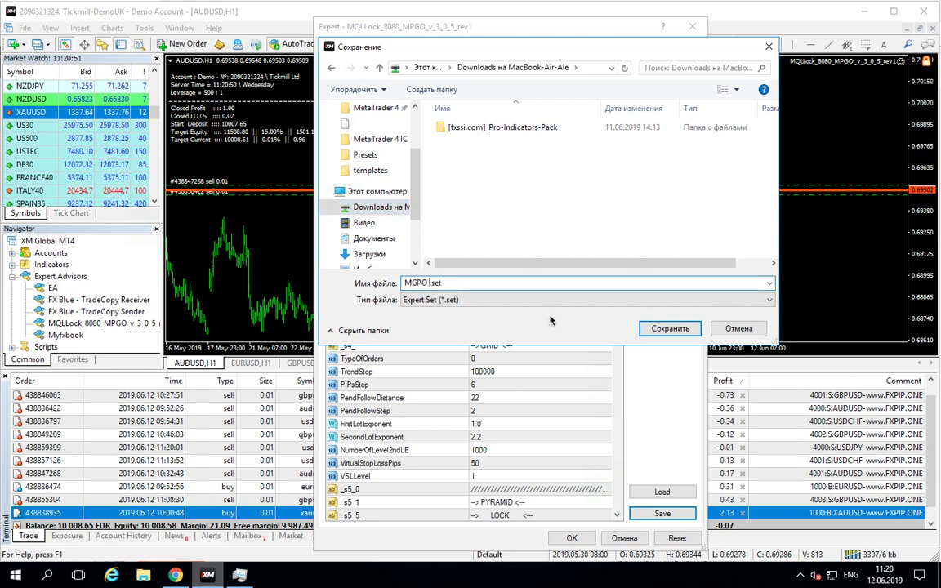
type("ne of Your ")
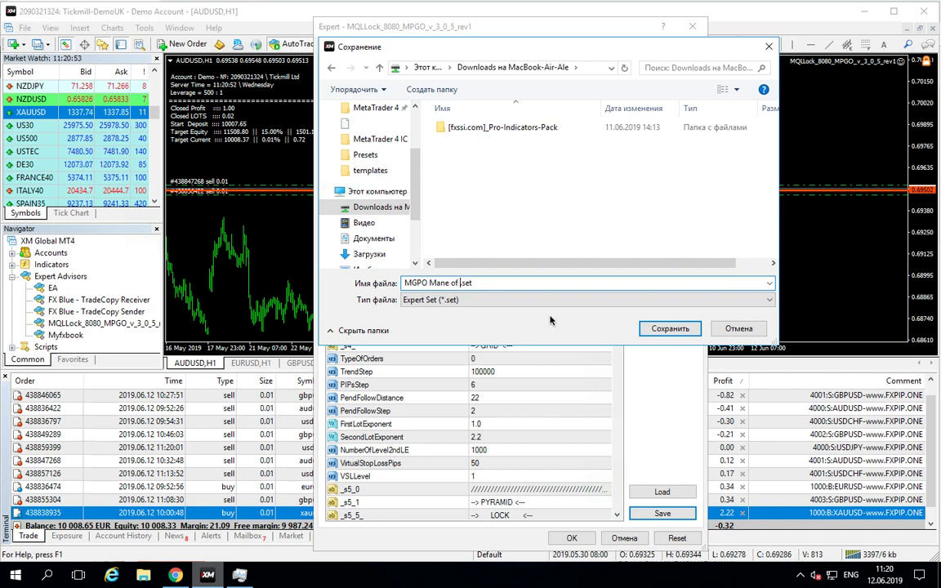
type("IR ")
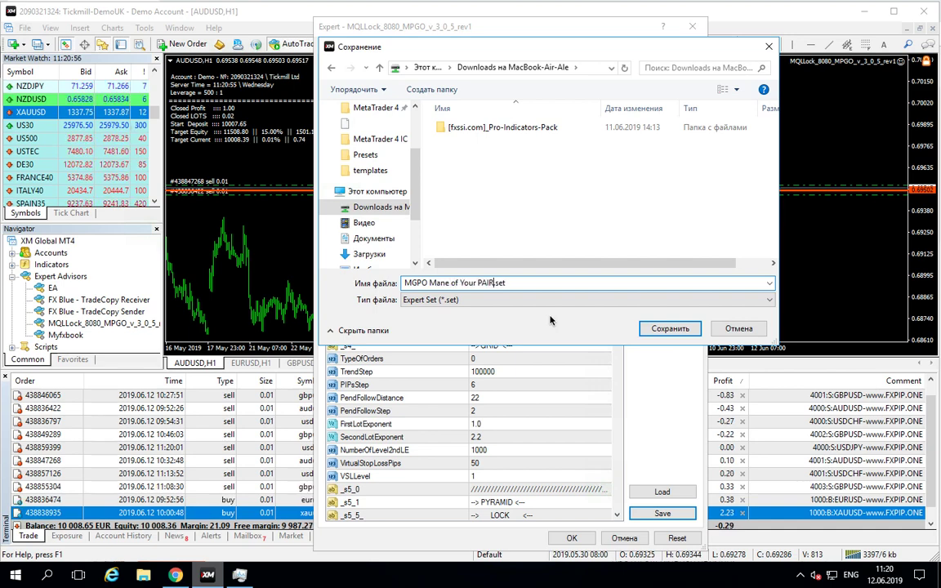
type("_1 dirrec")
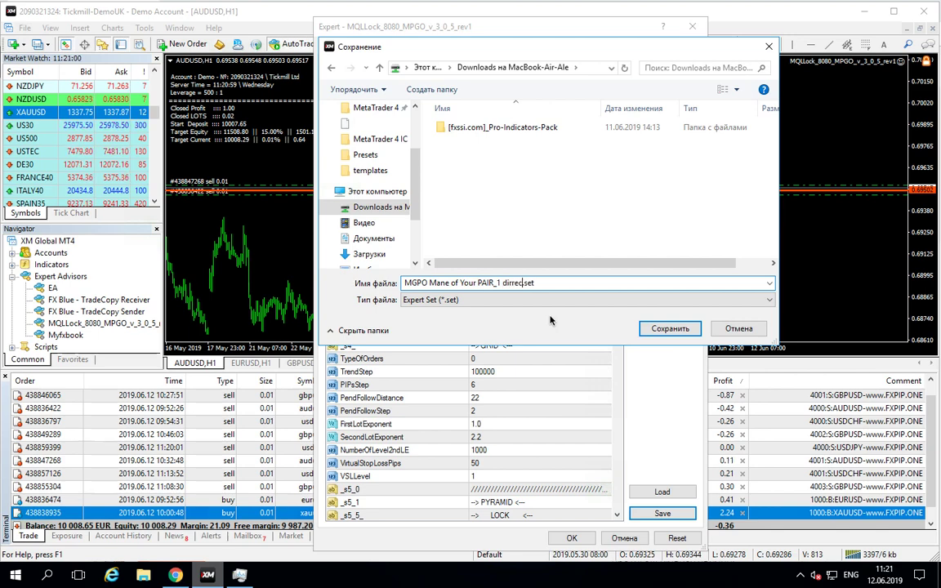
type("tion")
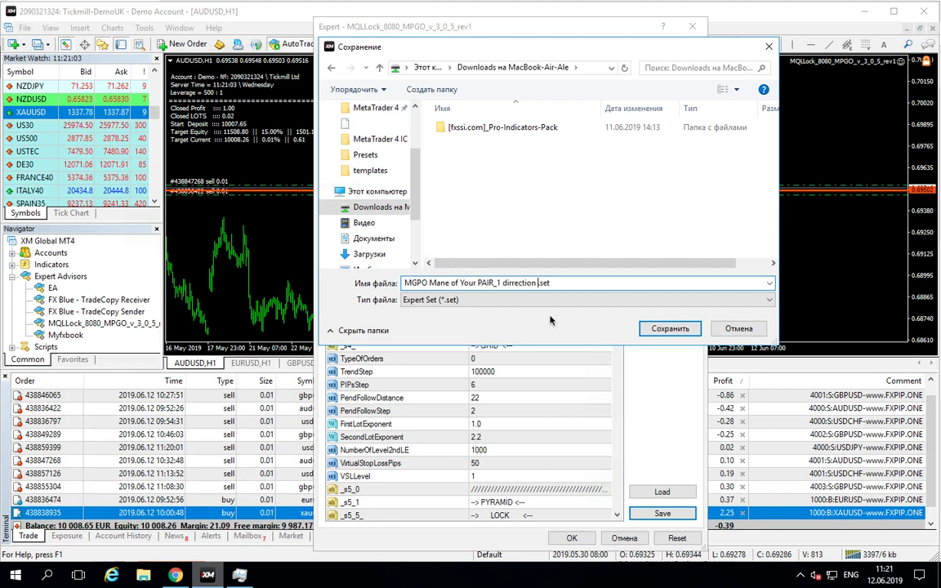
left_click_drag(454, 49, 473, 112)
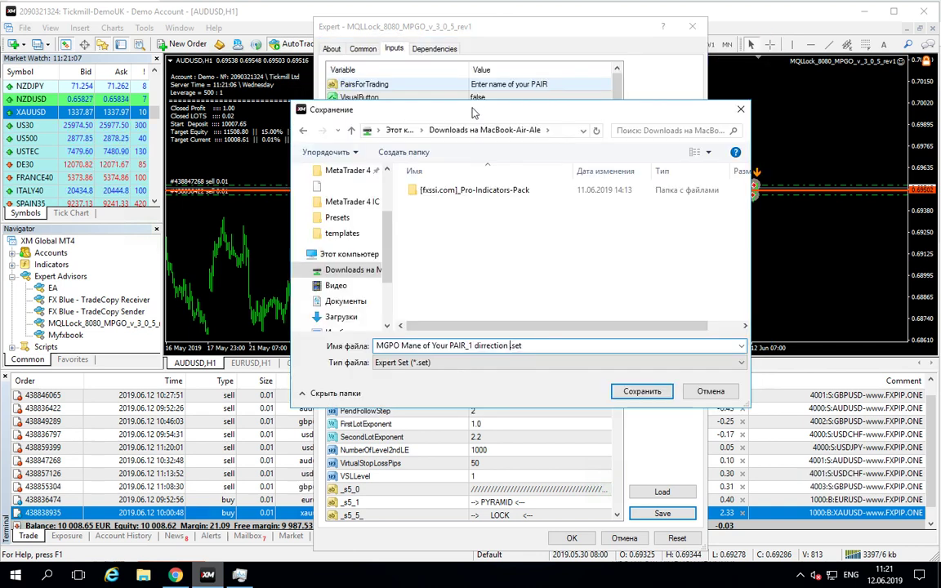
type("Common")
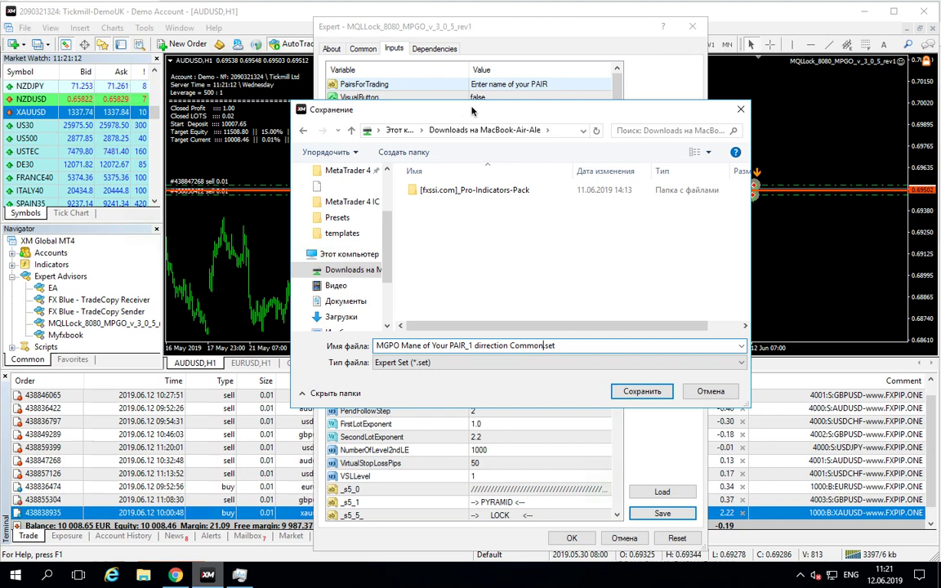
key("Return")
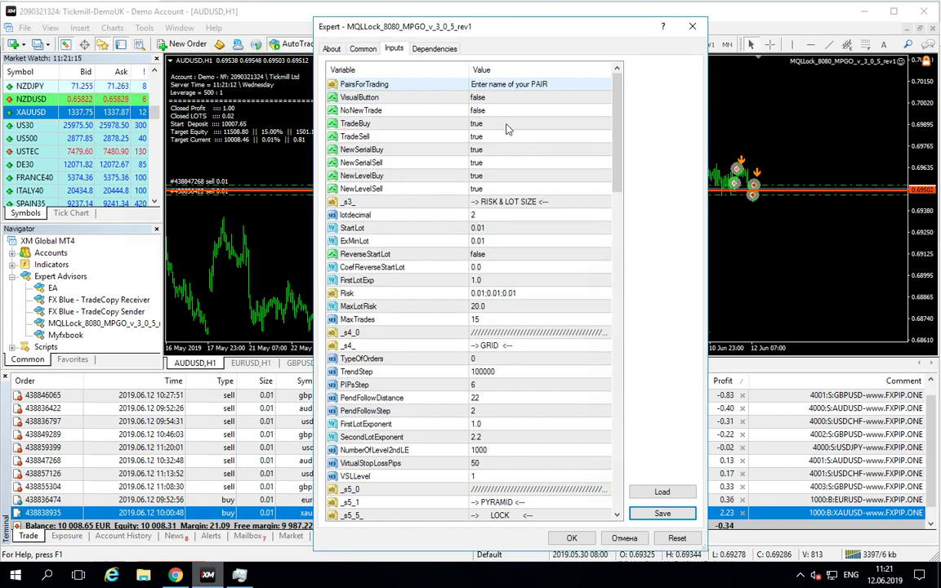
Change PairsForTrading back to AUDUSD and apply the expert settings with OK
double_click(490, 84)
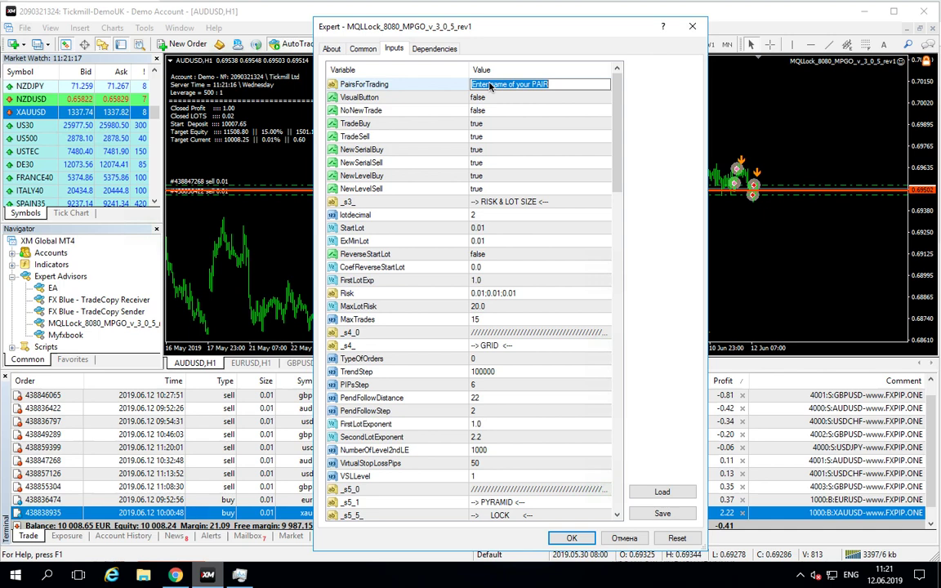
type("AUDUSD")
key("Return")
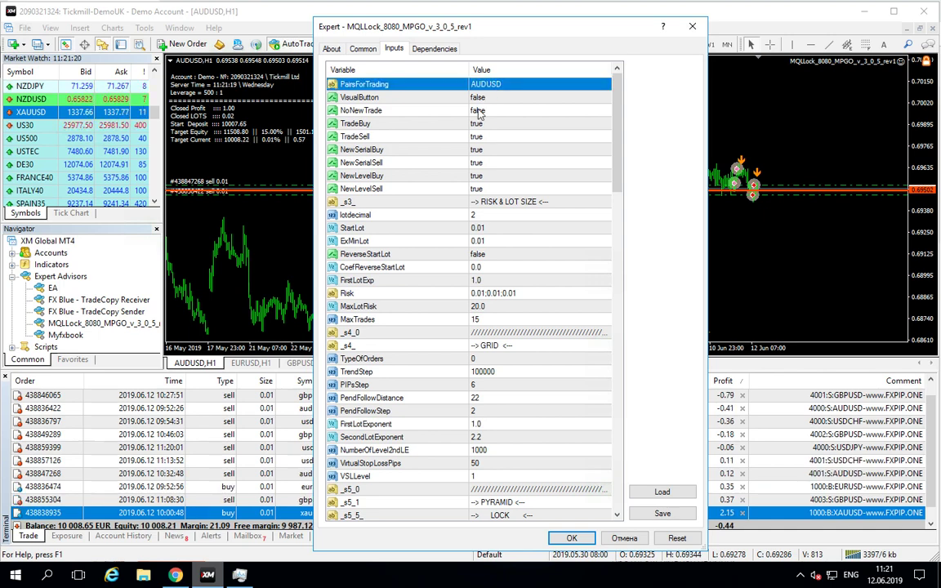
left_click(572, 538)
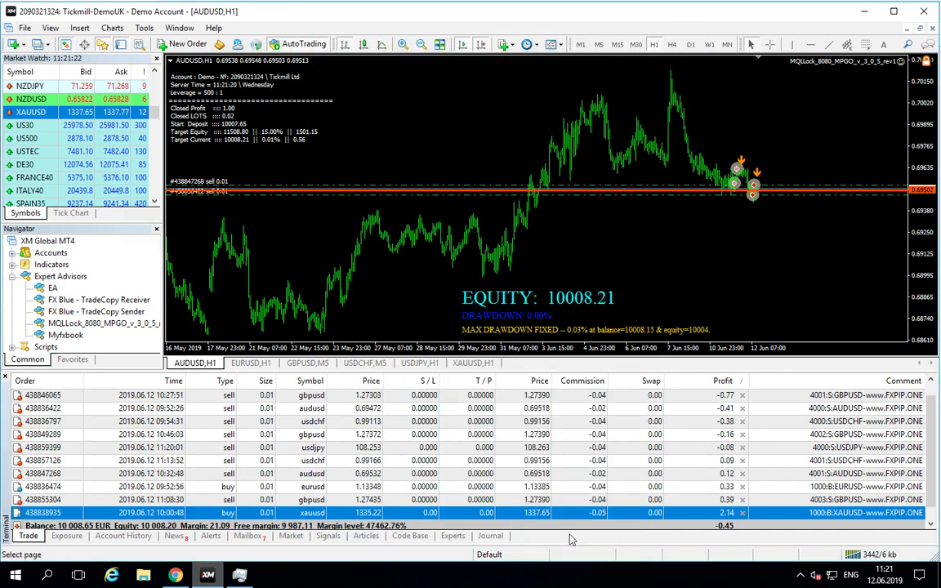
Check the Account History, select an open AUDUSD trade, then switch to the fxssi.com browser
left_click(122, 535)
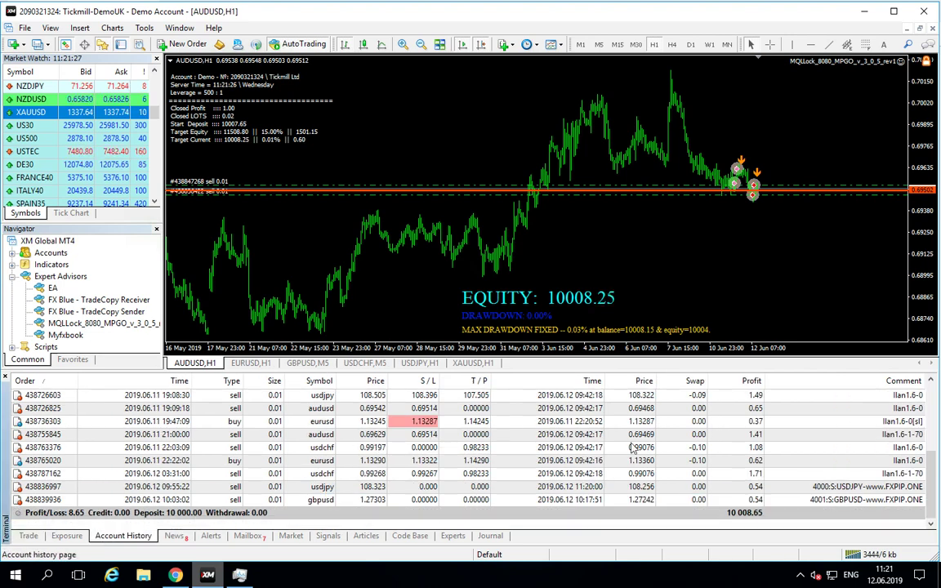
scroll(663, 424, "up", 3)
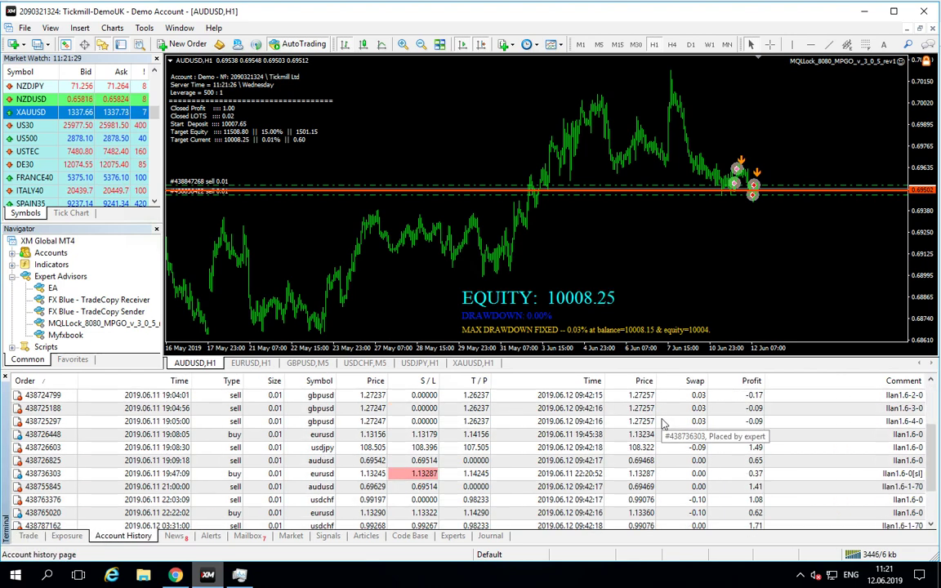
scroll(663, 424, "down", 3)
left_click(28, 535)
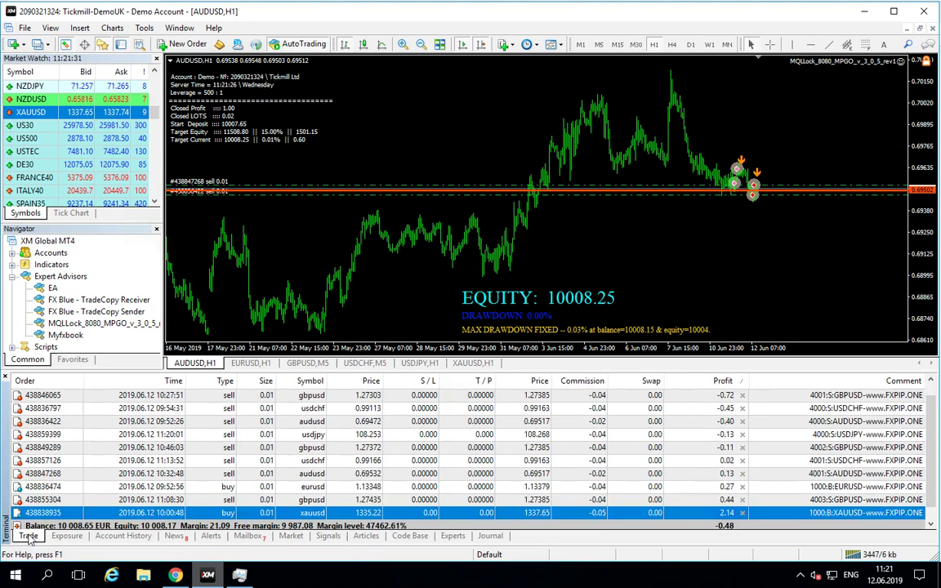
left_click(564, 421)
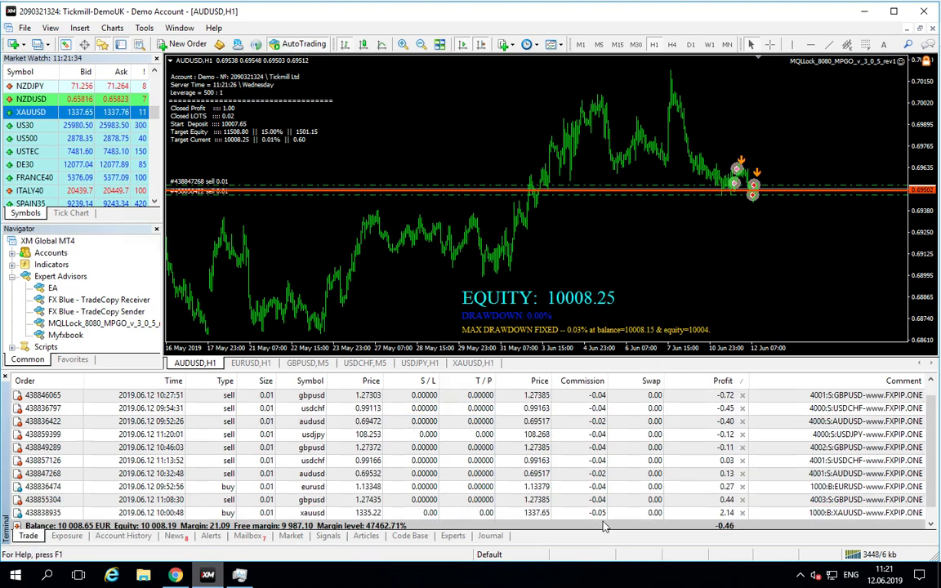
scroll(572, 441, "down", 1)
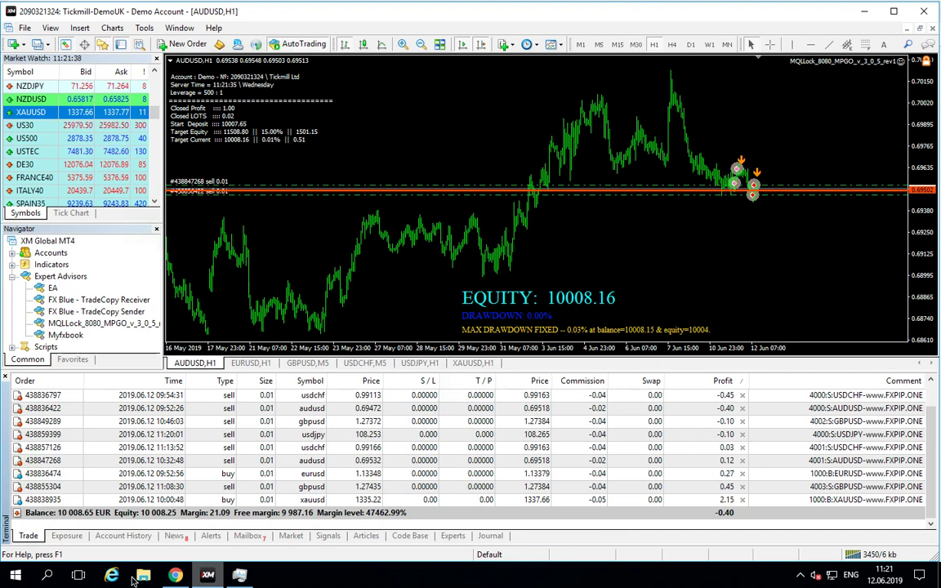
left_click(176, 577)
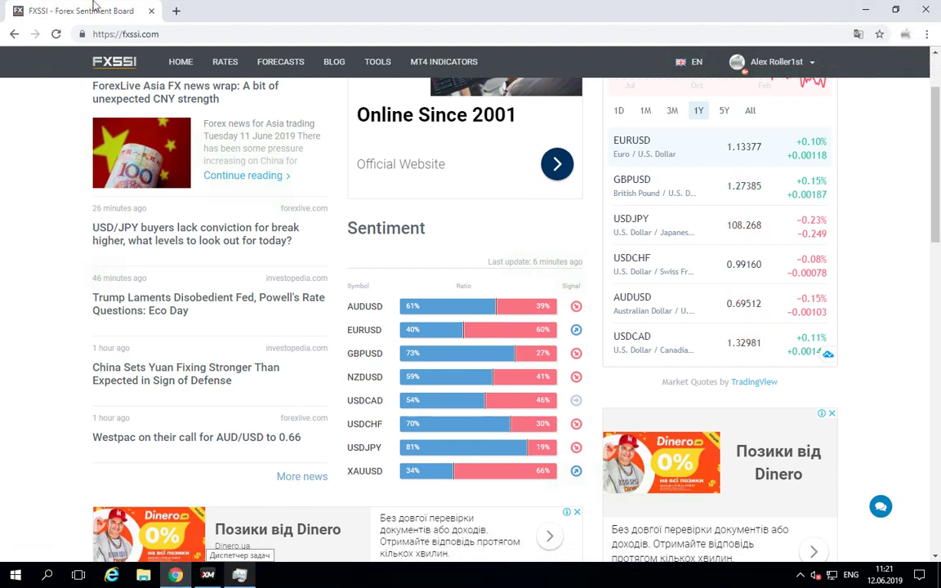
left_click(8, 22)
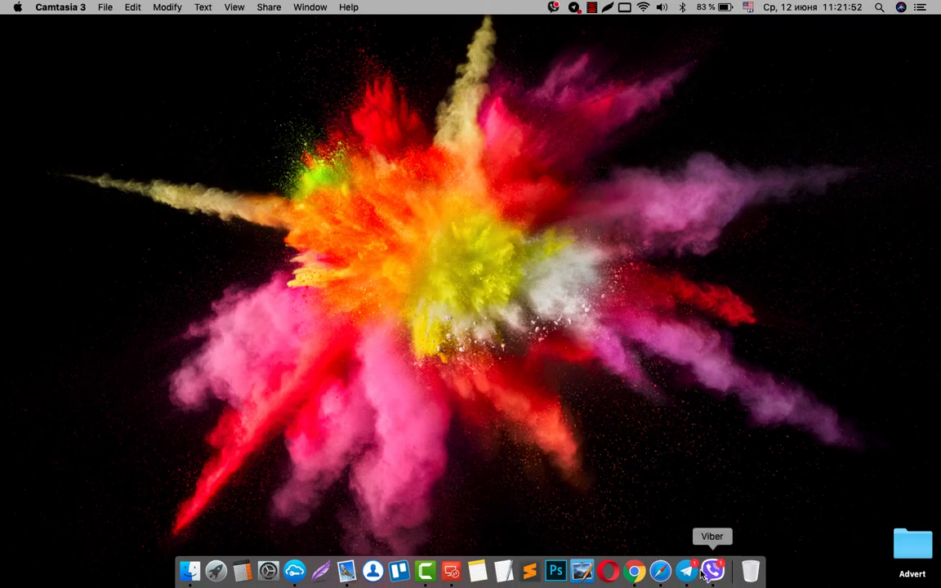
left_click(690, 570)
left_click(238, 77)
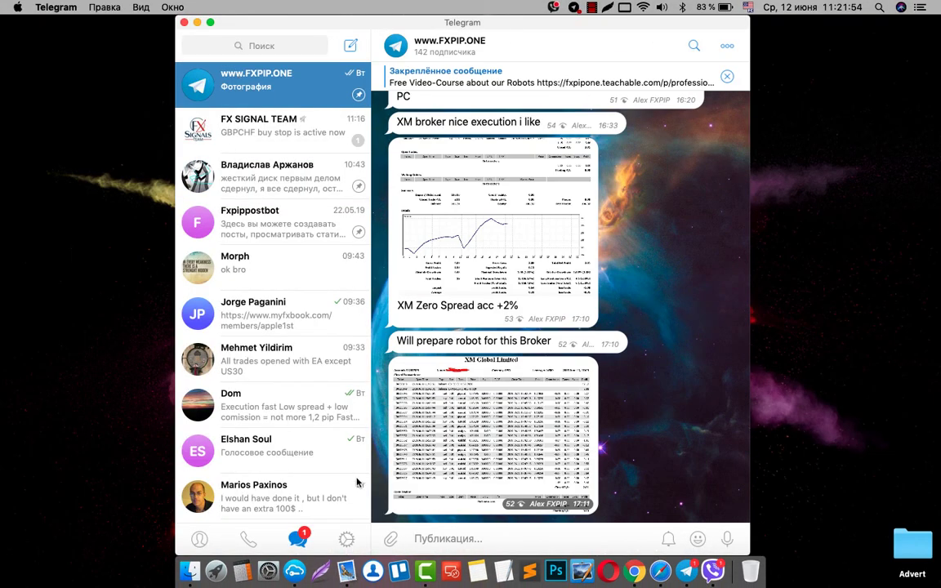
left_click(189, 571)
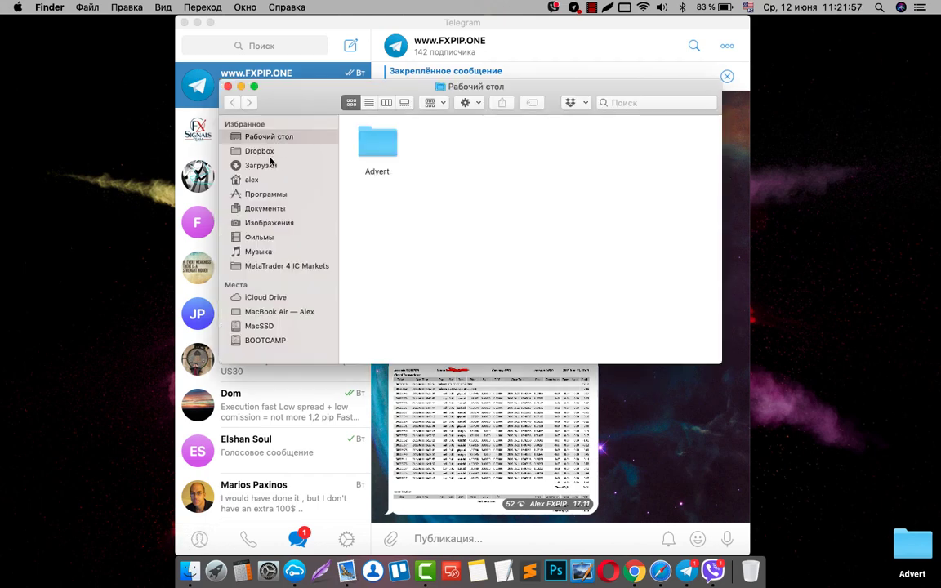
left_click(262, 165)
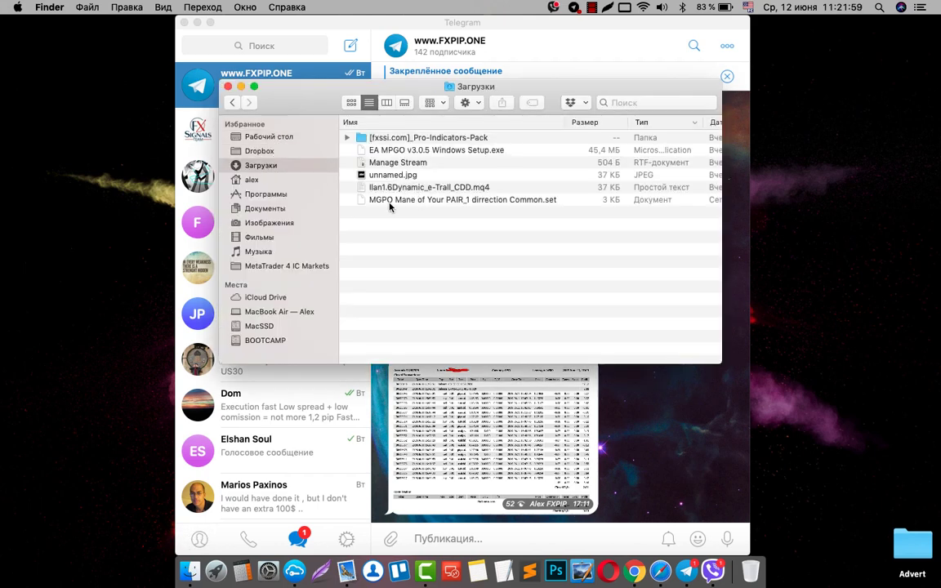
left_click_drag(425, 200, 581, 424)
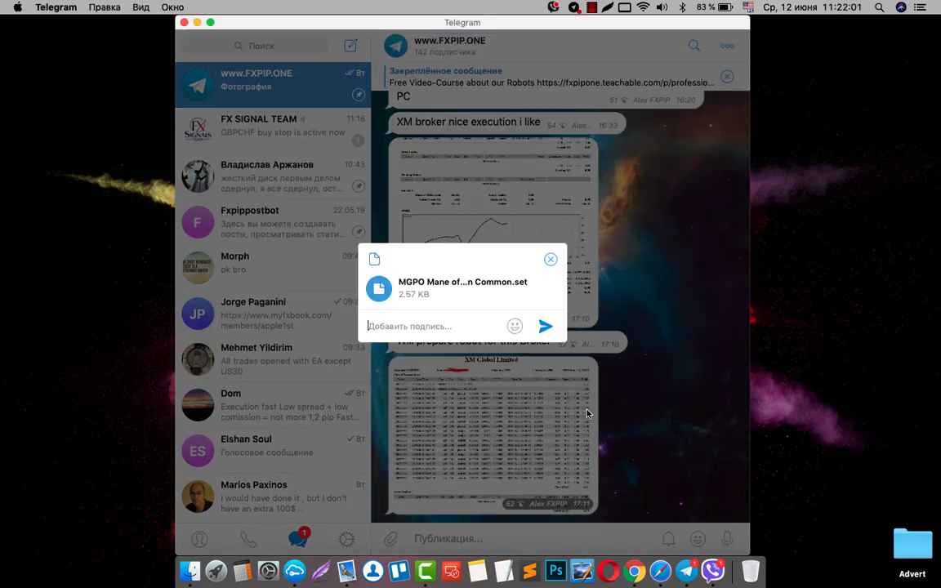
left_click(545, 327)
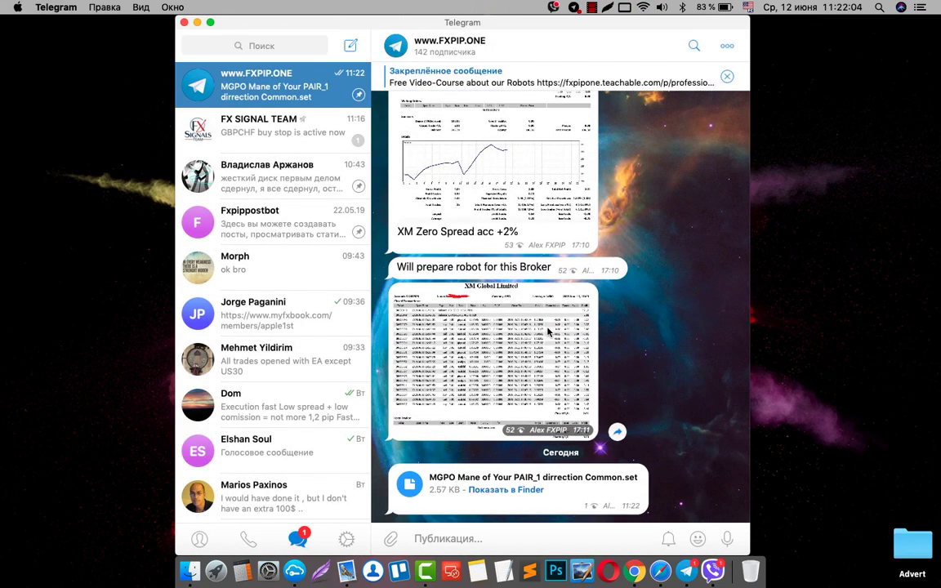